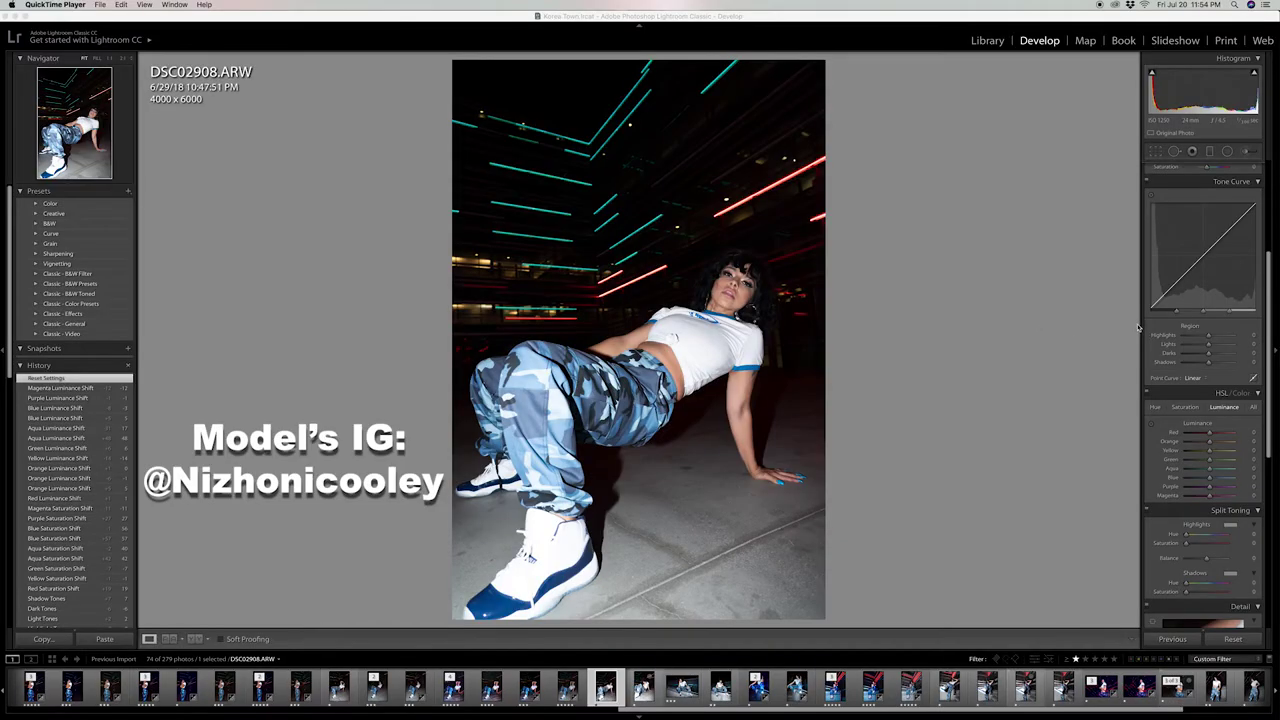
- Set the basic tone of DSC02908.ARW to Highlights −41, Shadows +31 and Contrast −13
click(1276, 287)
scroll(1276, 310, up, 5)
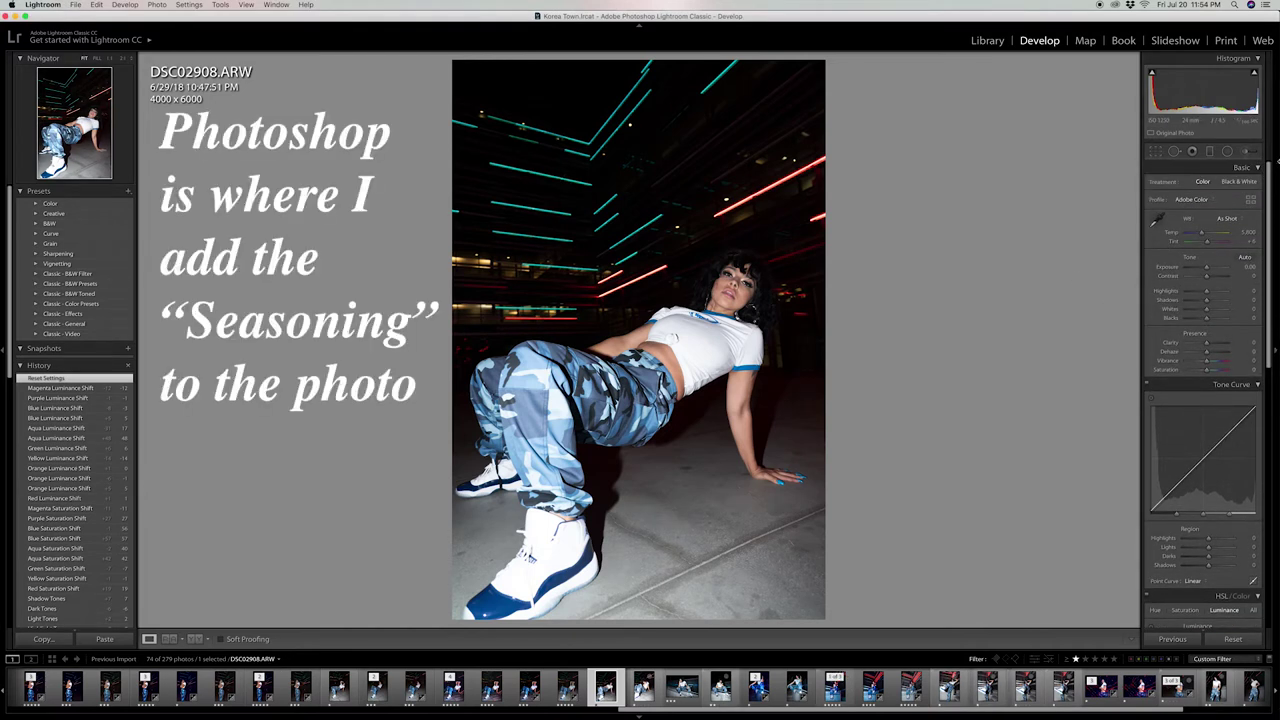
drag(1252, 291, 1240, 291)
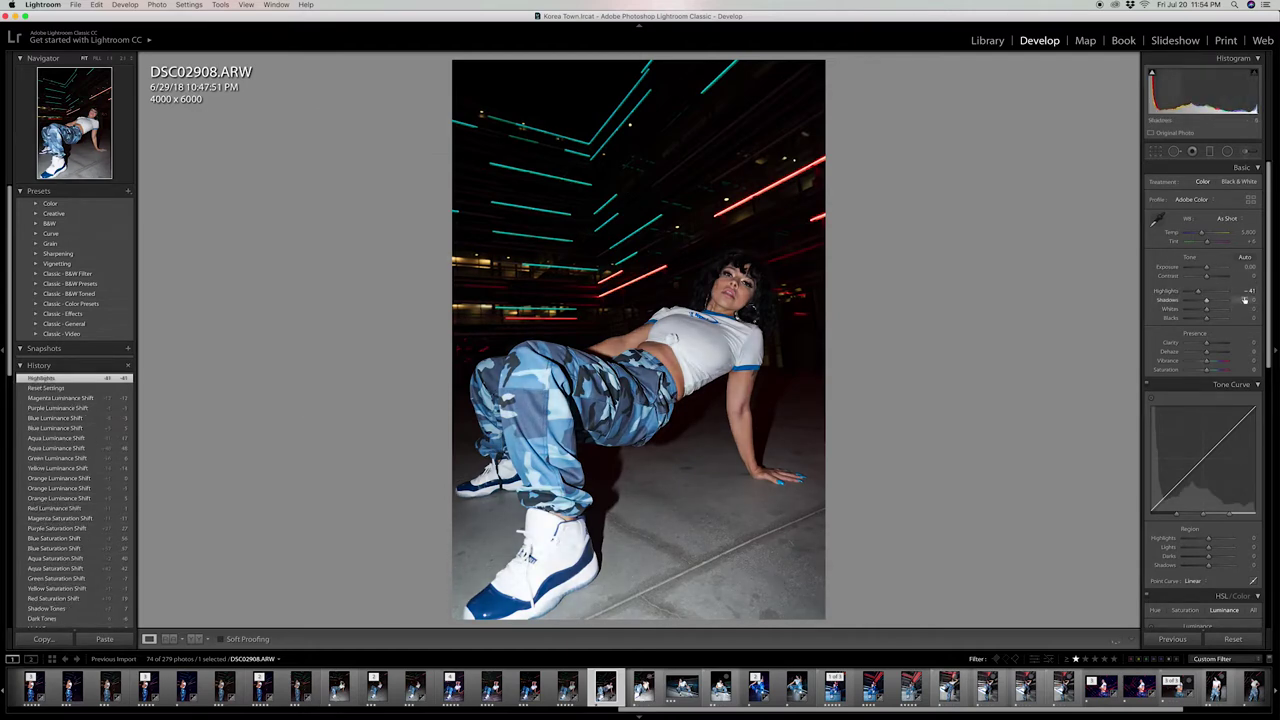
mouse_move(1249, 301)
mouse_down()
mouse_move(1251, 278)
mouse_move(1238, 278)
mouse_up()
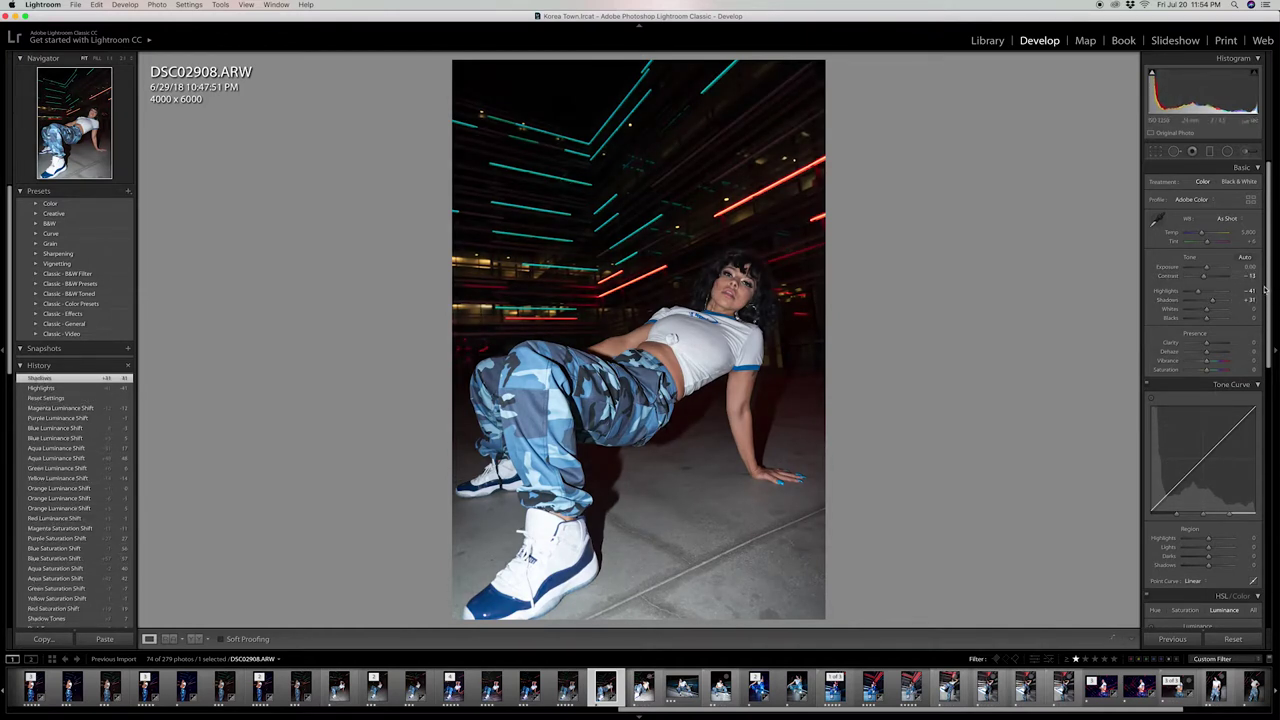
- Set Whites to −6, Blacks to +6 and Vibrance to +12 for the photo
drag(1250, 309, 1236, 309)
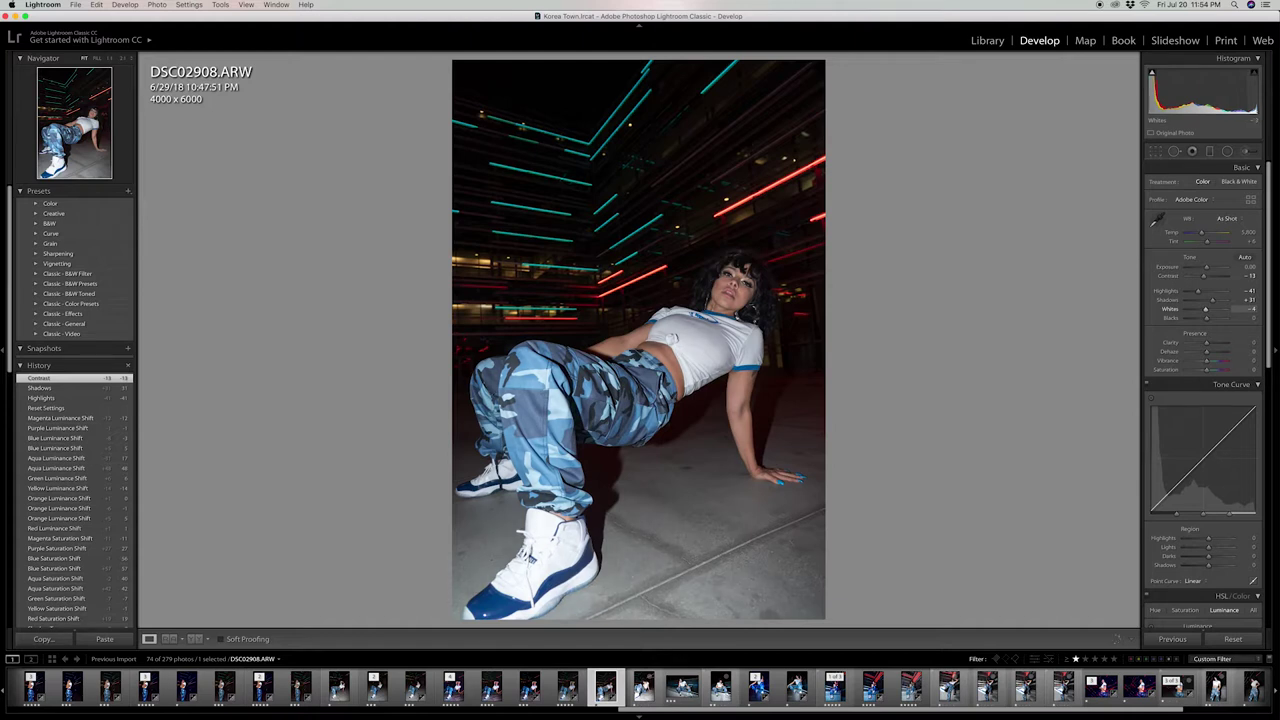
mouse_move(1246, 318)
mouse_down()
mouse_move(1209, 318)
mouse_move(1251, 316)
mouse_up()
scroll(1268, 332, down, 2)
scroll(1268, 332, down, 1)
- Adjust the tone curve regions to Highlights −11, Lights −10 and Darks +6
scroll(1245, 364, down, 6)
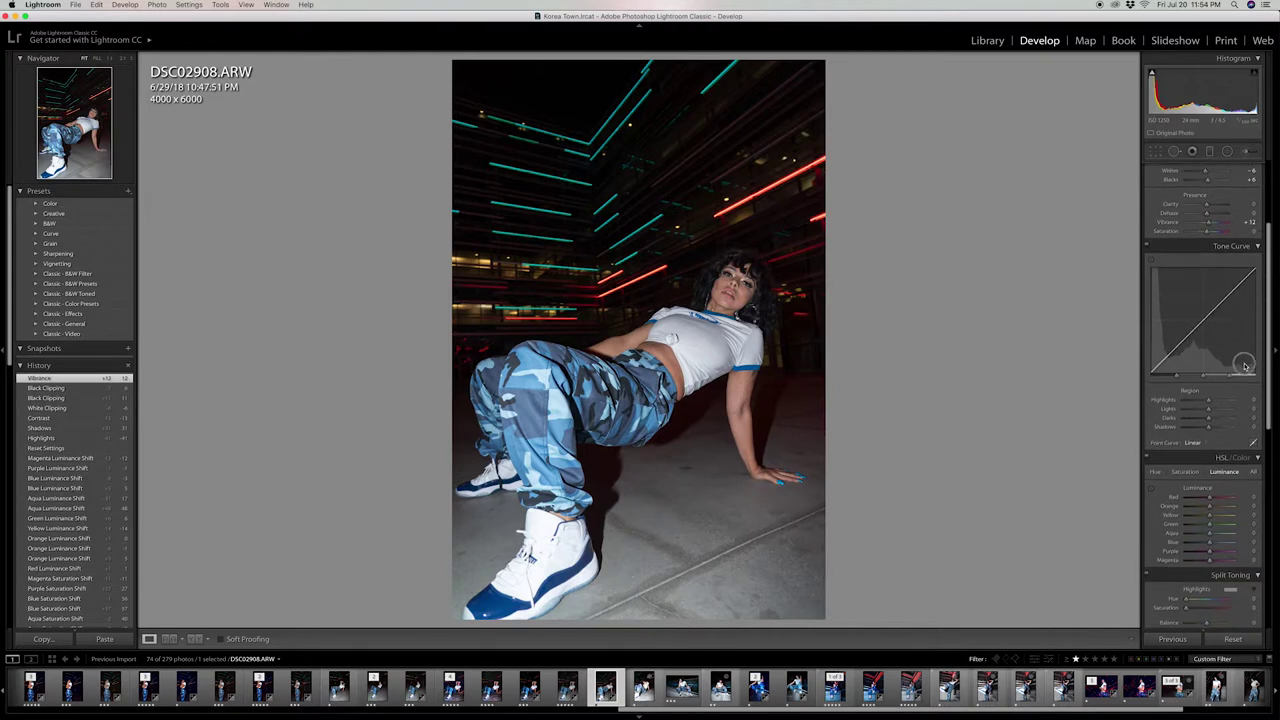
scroll(1245, 364, down, 4)
drag(1246, 339, 1262, 364)
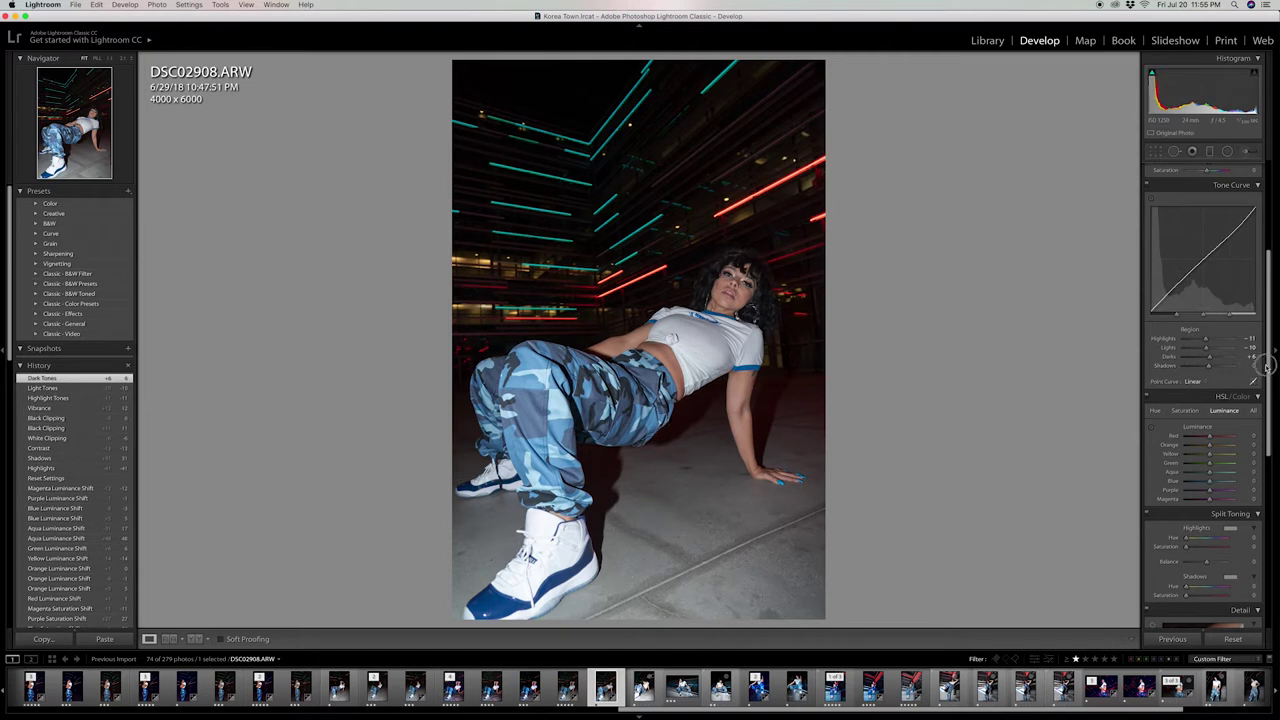
- Set the HSL saturation to Red +40, Yellow +21 and Green −8
scroll(1252, 390, down, 4)
click(1185, 299)
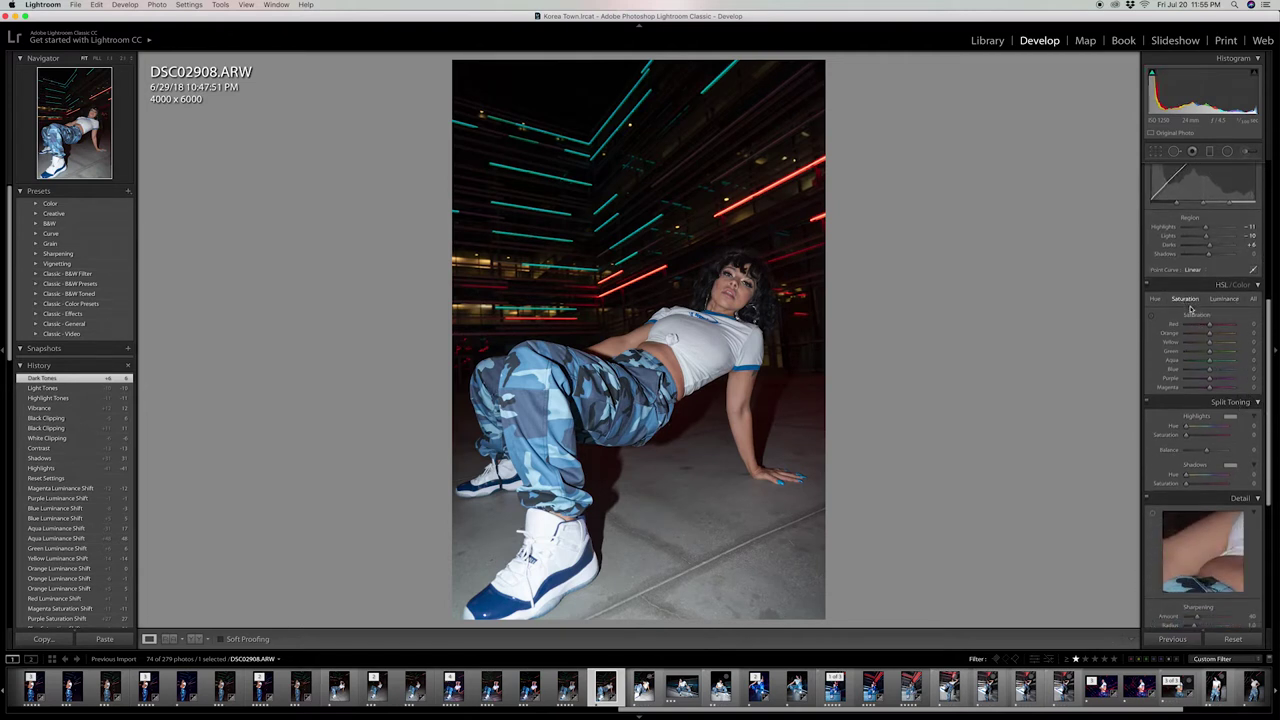
drag(1242, 325, 1256, 325)
drag(1251, 324, 1256, 333)
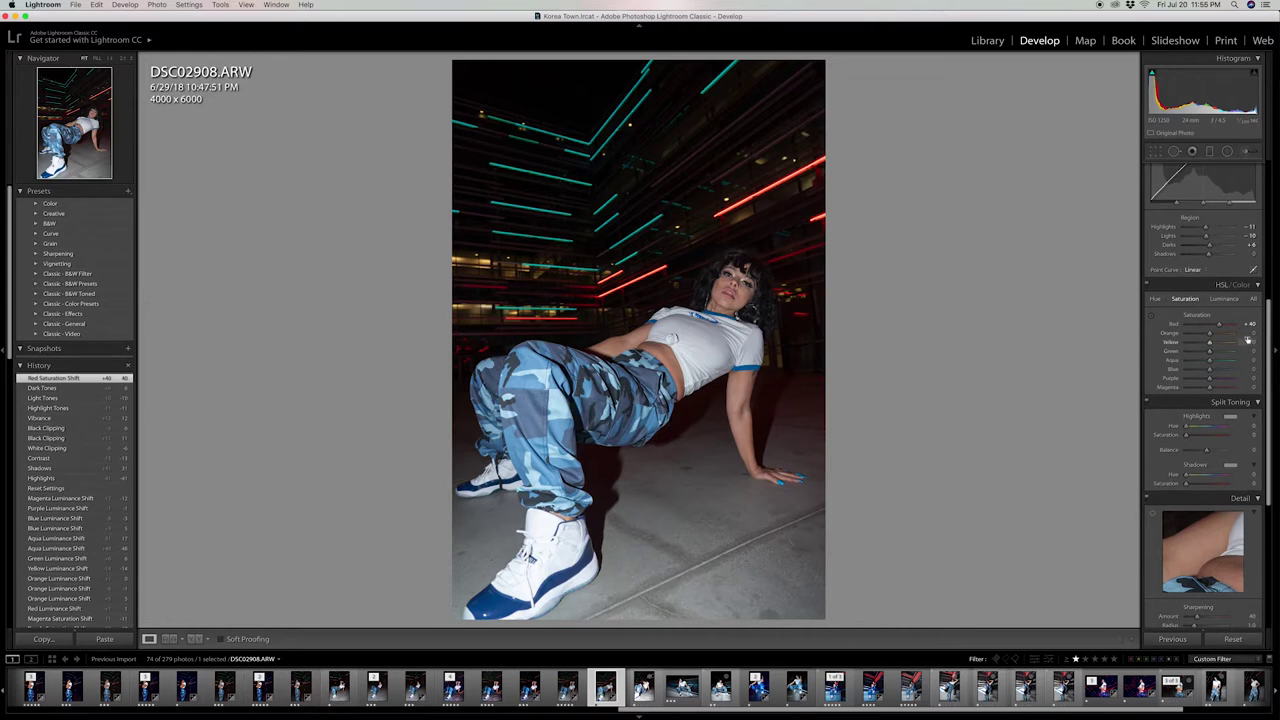
drag(1248, 342, 1252, 342)
drag(1250, 342, 1207, 354)
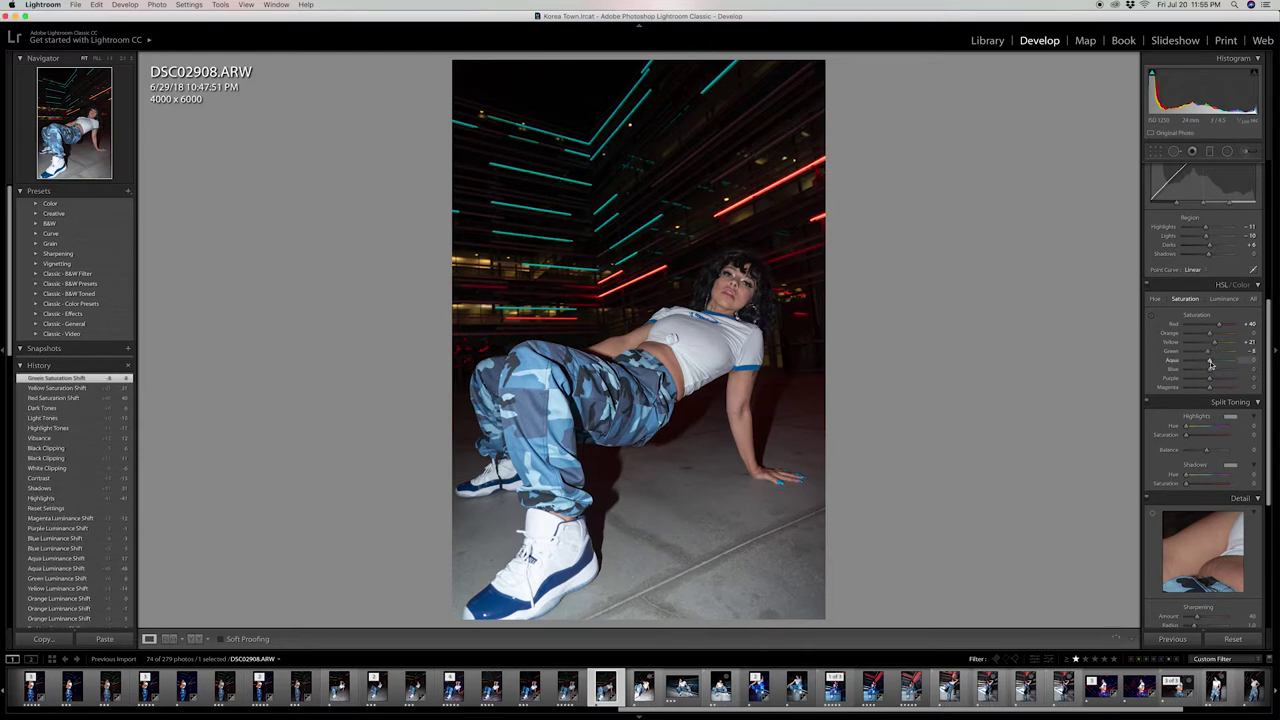
- Test extreme aqua saturation values, settle on Aqua +26, and raise the blue saturation to +30
drag(1210, 364, 1165, 359)
click(1231, 361)
drag(1221, 361, 1215, 367)
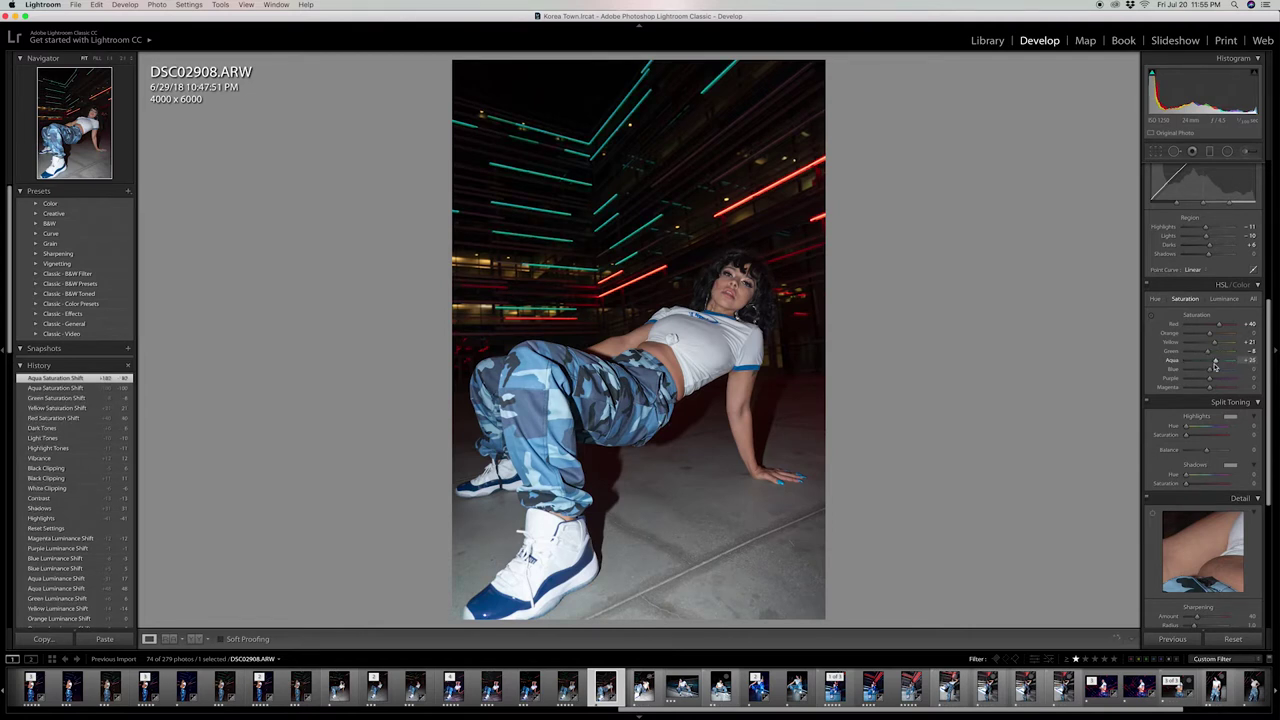
drag(1210, 370, 1218, 371)
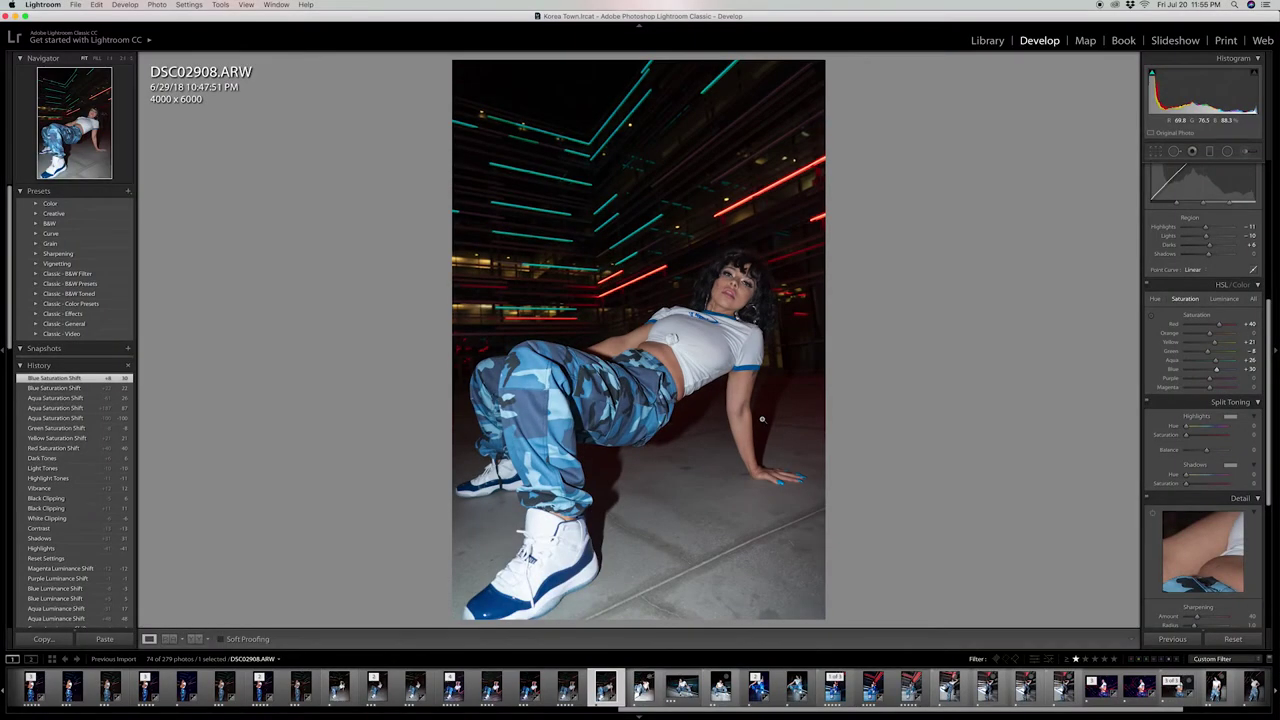
- Adjust the purple saturation, test extreme magenta values, and settle the magenta saturation at about +5
drag(1209, 379, 1231, 394)
click(1187, 390)
click(1229, 390)
drag(1229, 390, 1212, 388)
- Set the HSL luminance to Red −8 and Orange +3
click(1238, 300)
drag(1246, 322, 1252, 322)
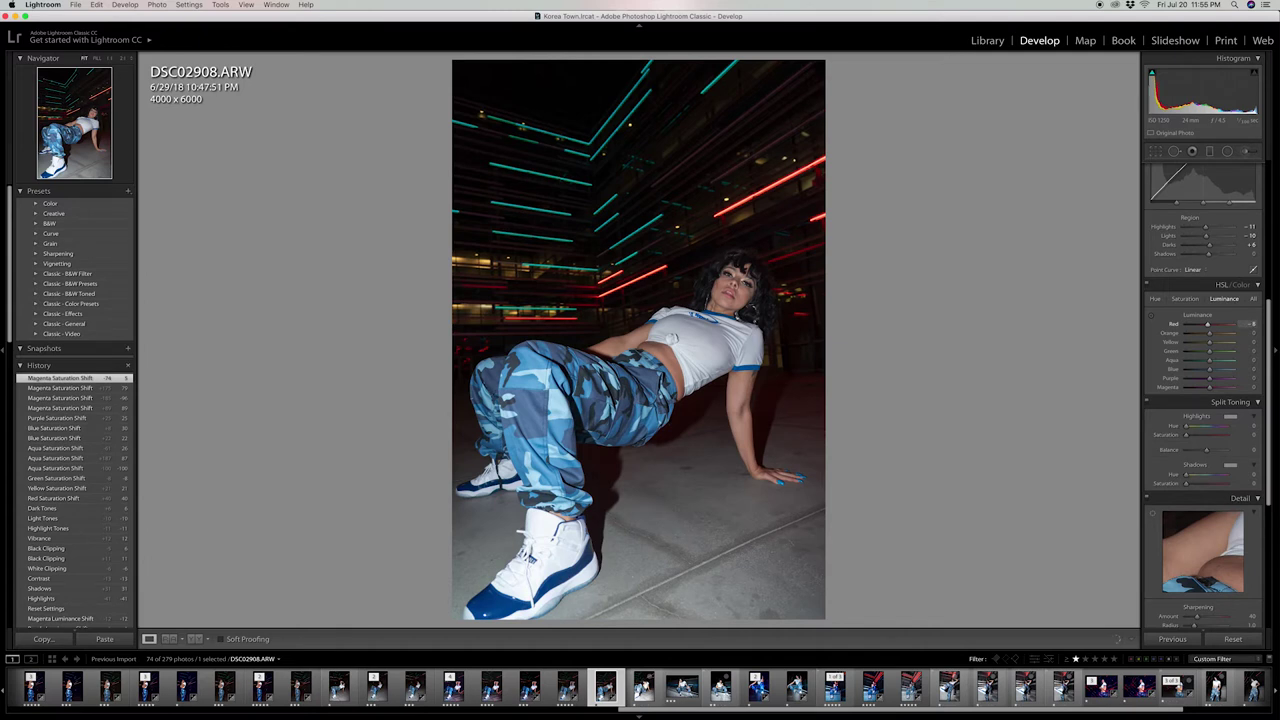
drag(1243, 327, 1243, 327)
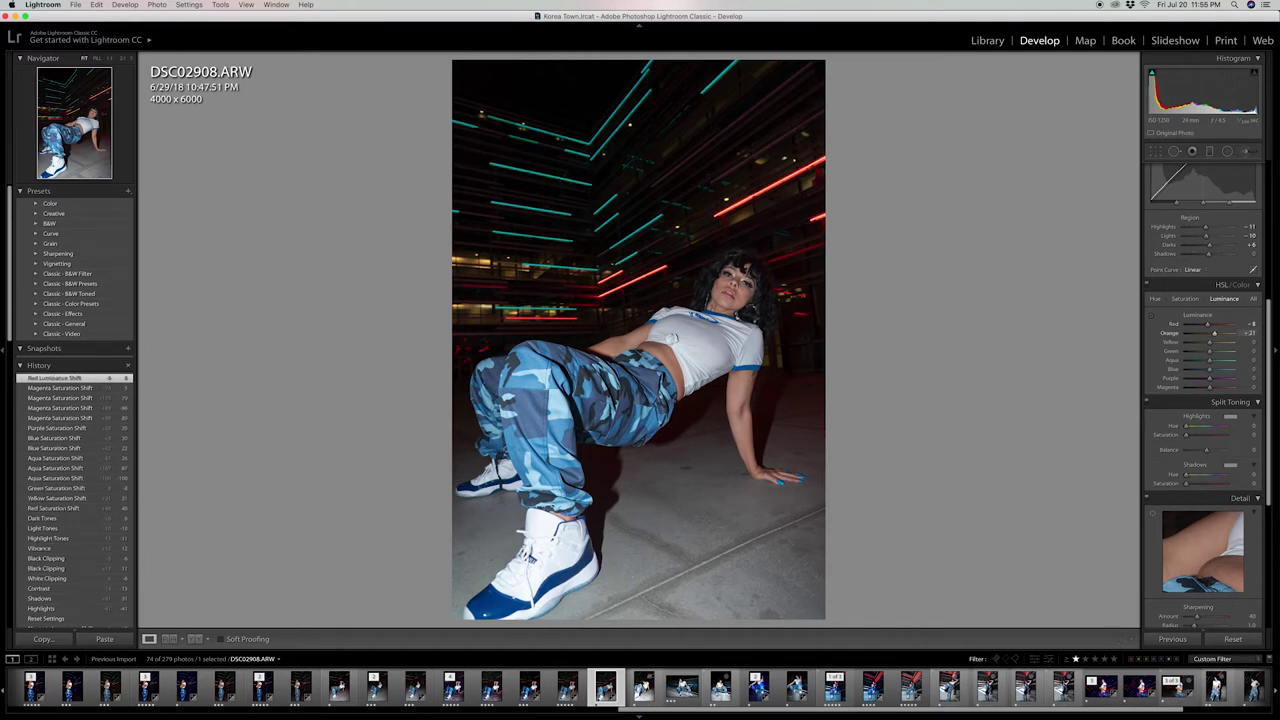
drag(1250, 333, 1254, 340)
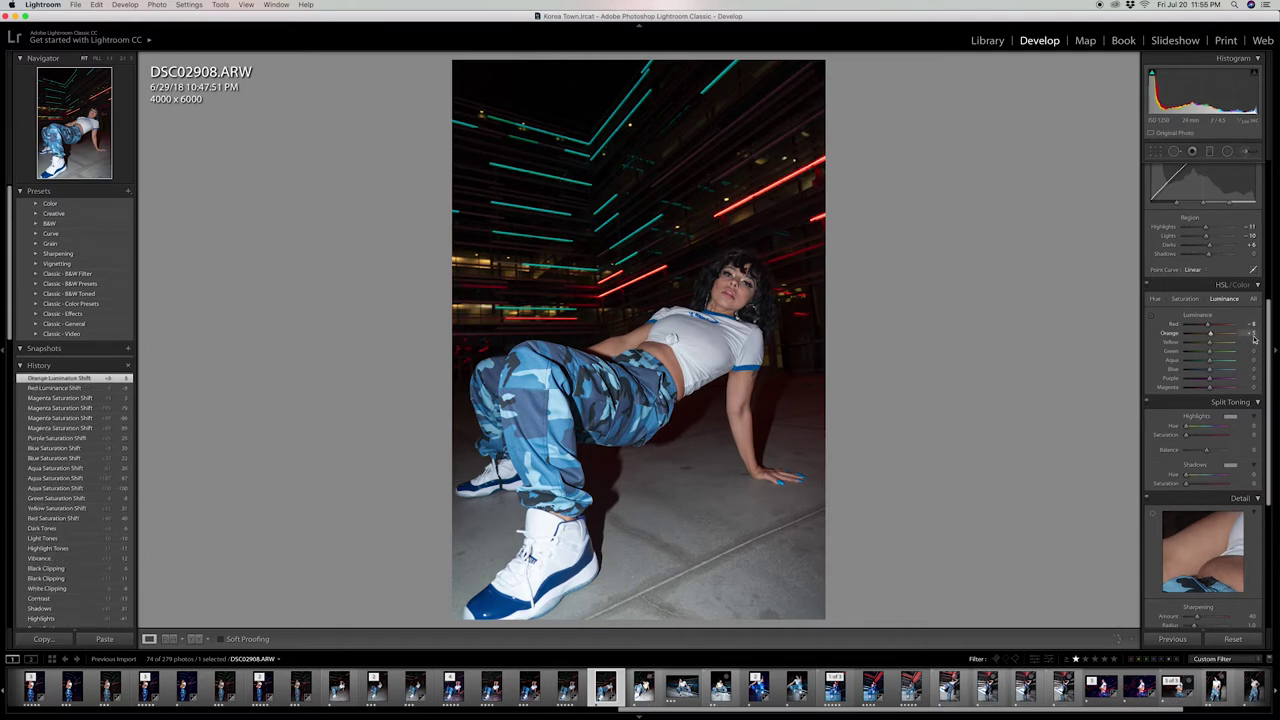
click(1252, 333)
text(3)
key(Return)
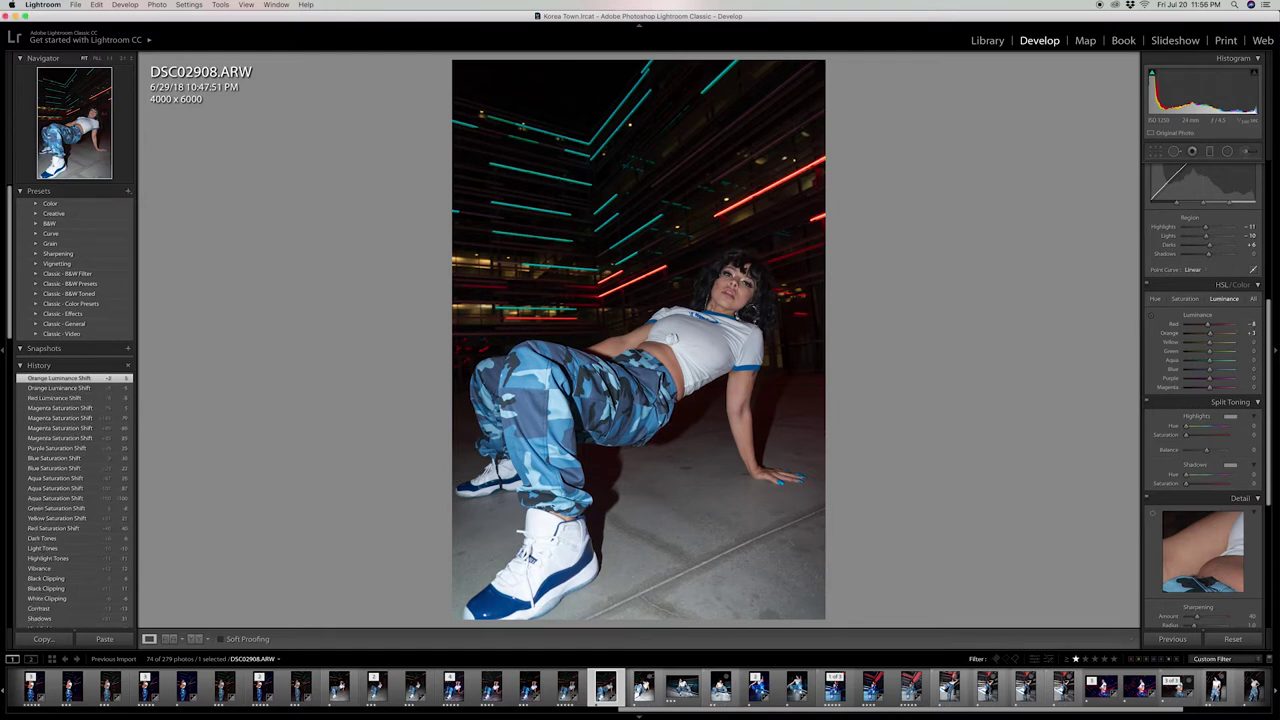
- Set the remaining luminance values to Yellow −29, Green −5, Aqua −16, Blue −4, Purple −14 and Magenta −4
drag(1210, 343, 1211, 369)
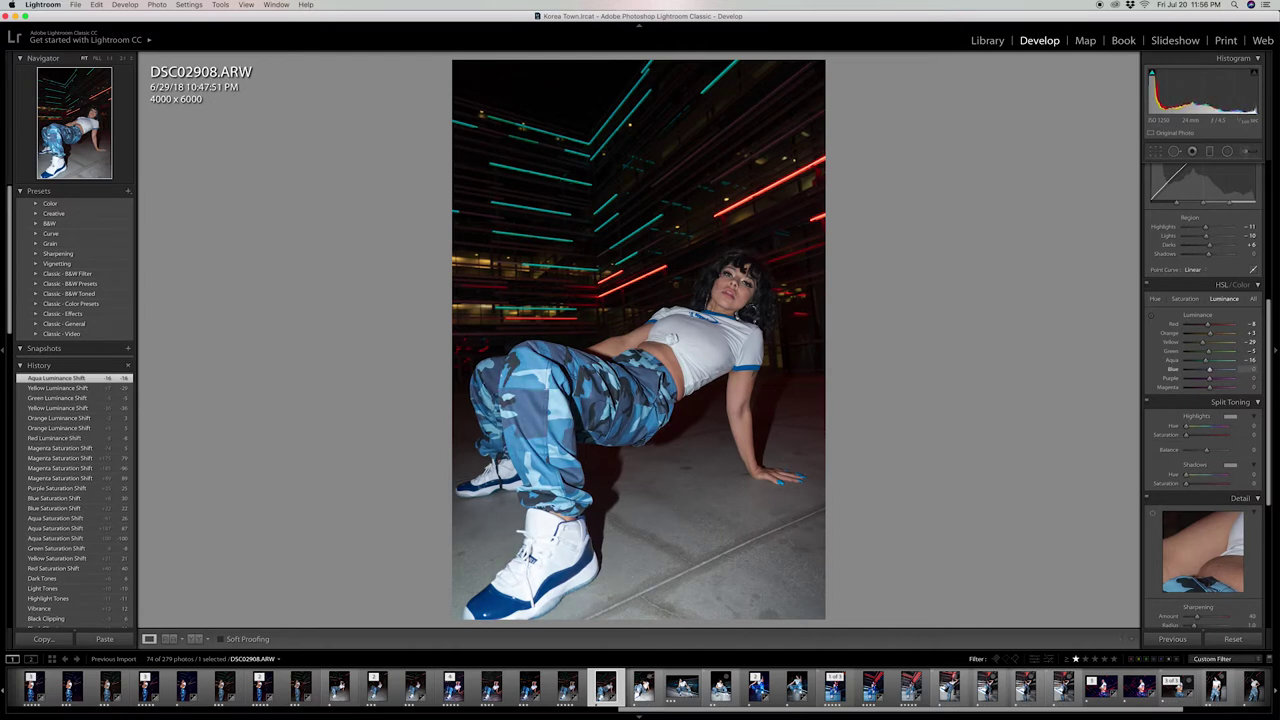
drag(1209, 369, 1208, 369)
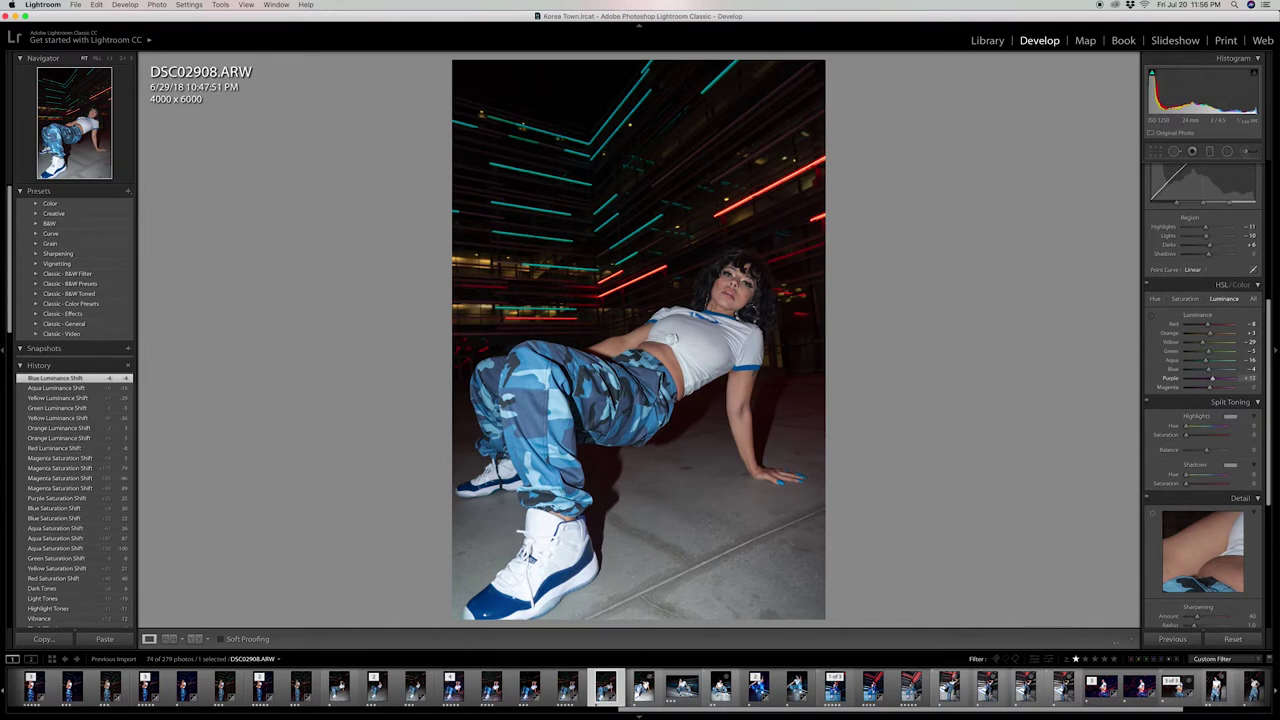
drag(1202, 378, 1208, 378)
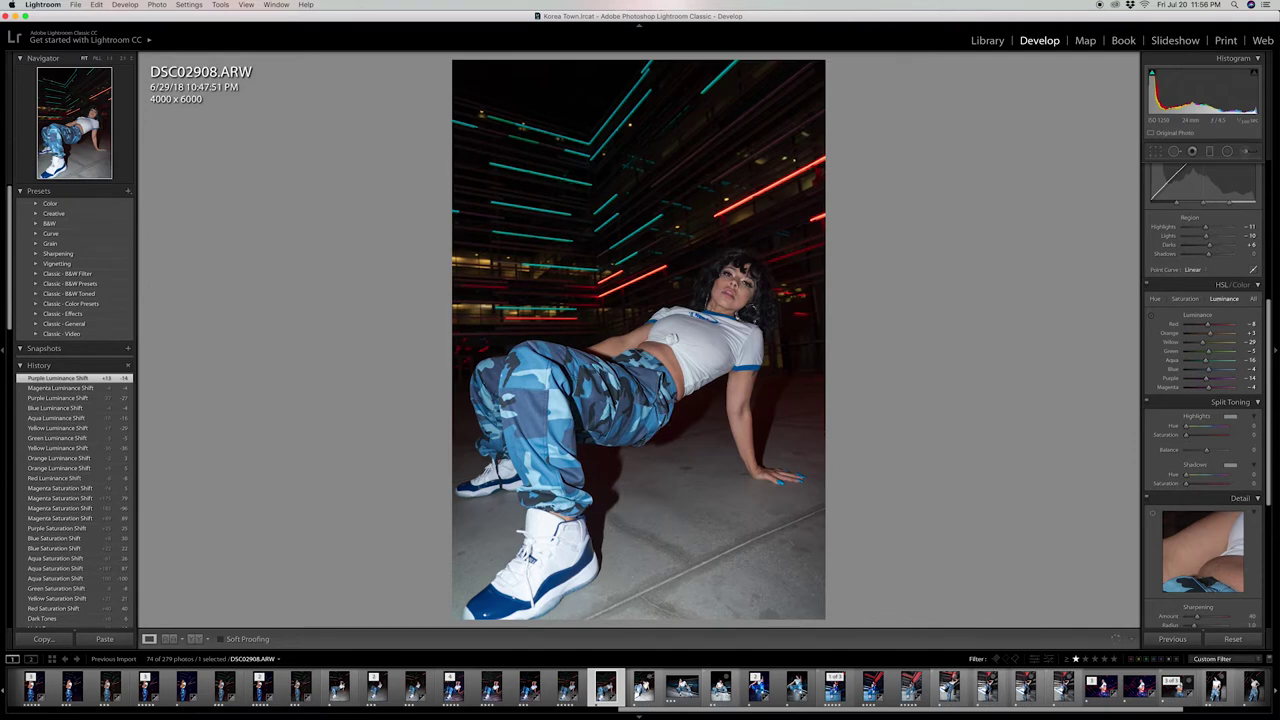
- Compare the before and after versions of DSC02908.ARW
key(backslash)
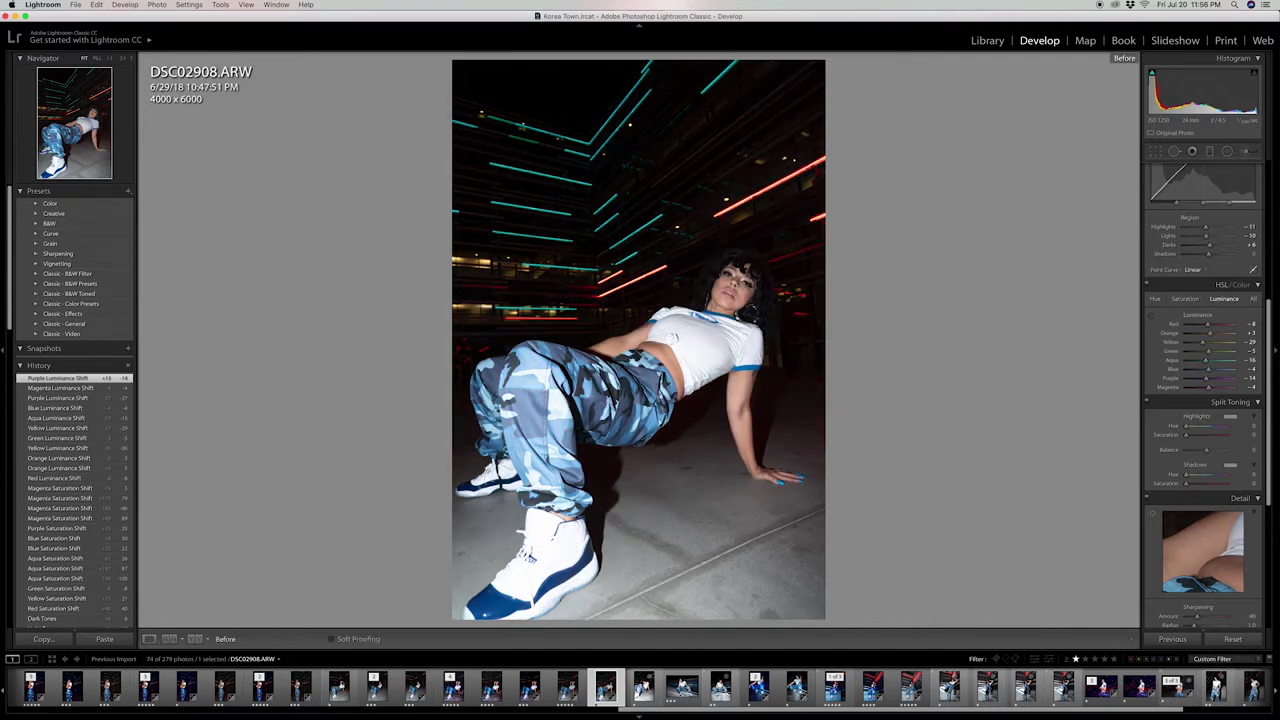
key(backslash)
key(backslash)
key(backslash)
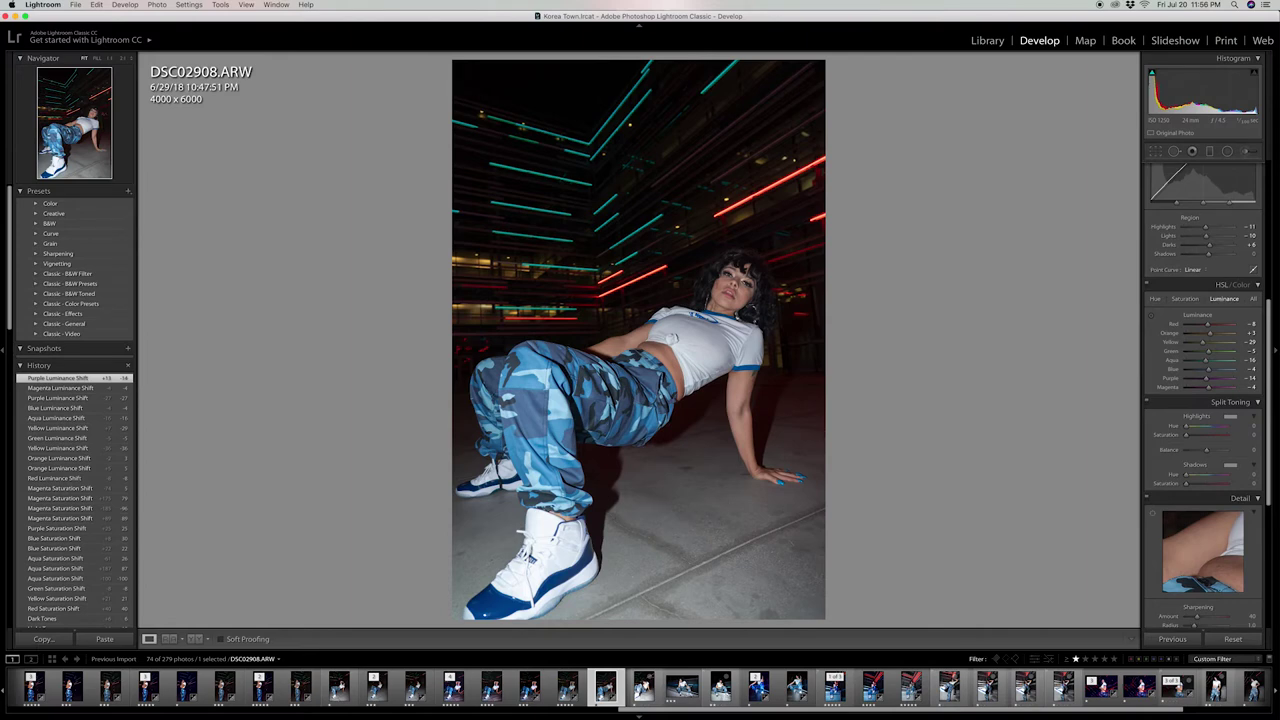
- Open the neighbouring photo DSC02907.ARW and compare its before and after versions several times
key(Left)
key(Right)
key(Right)
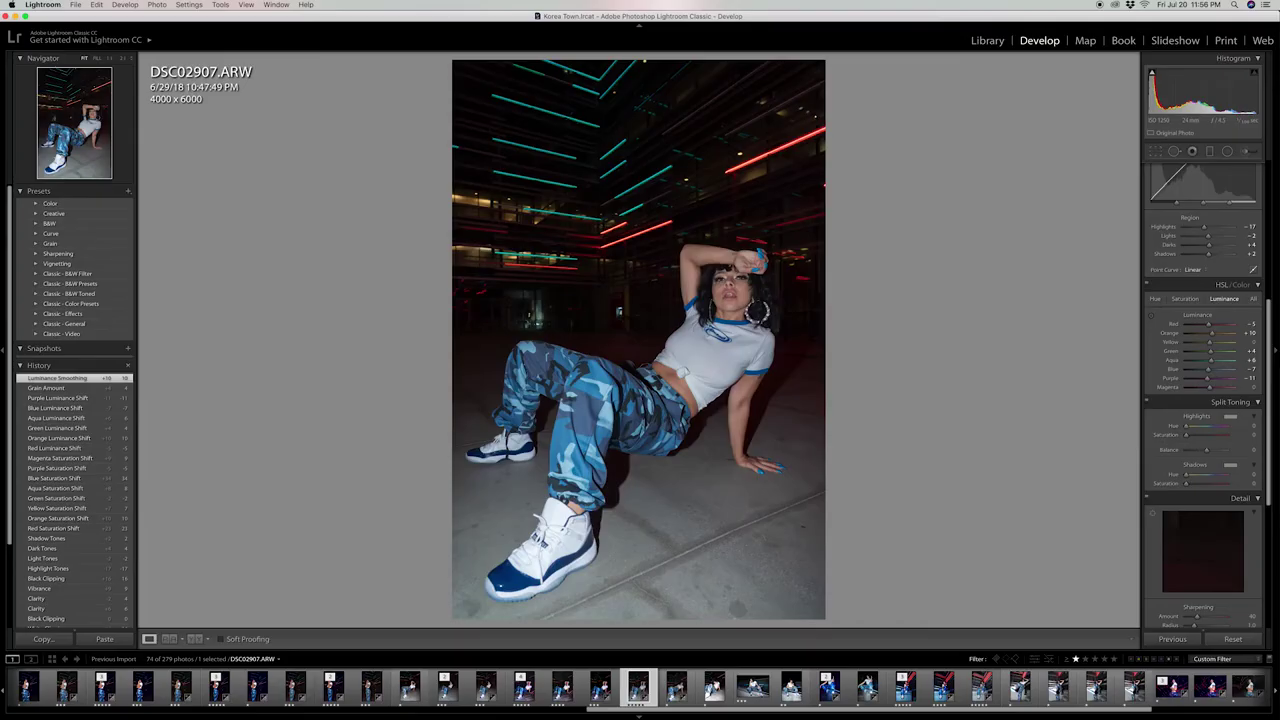
key(backslash)
key(backslash)
key(backslash)
key(backslash)
key(backslash)
key(backslash)
- Compare the basic tone settings of DSC02907.ARW and DSC02908.ARW by alternating between the two photos
scroll(1203, 400, up, 6)
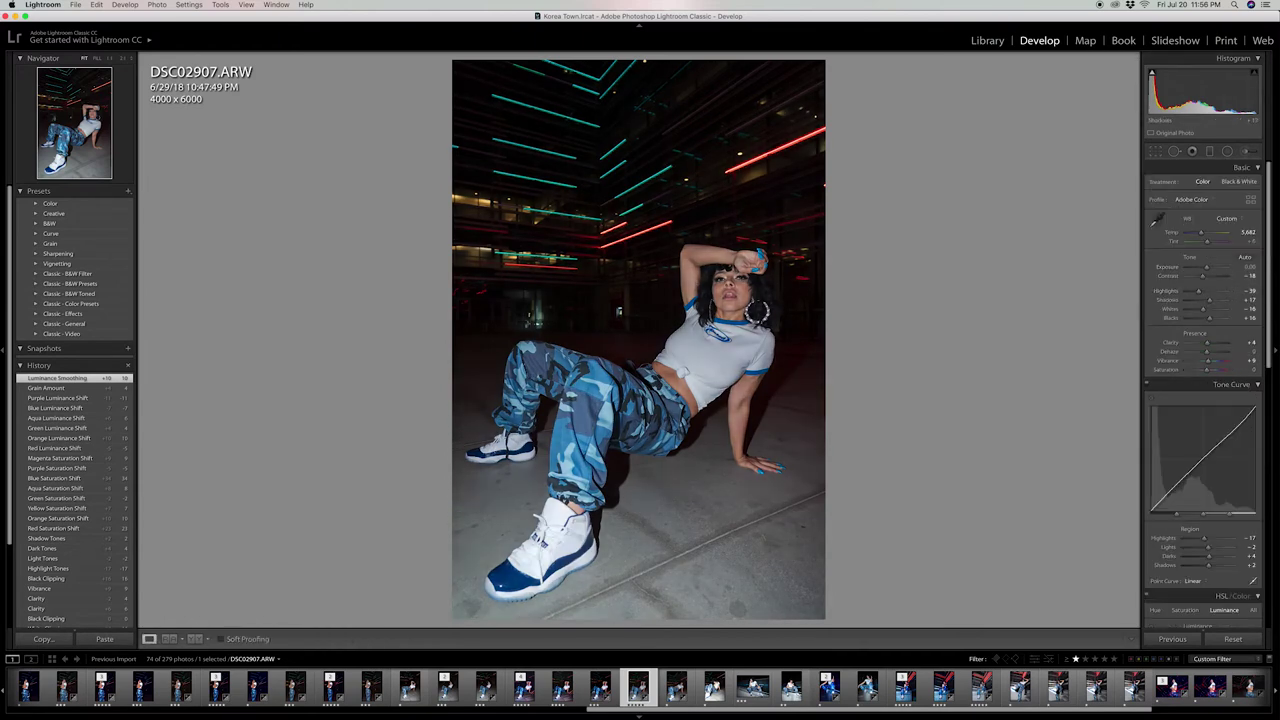
key(Right)
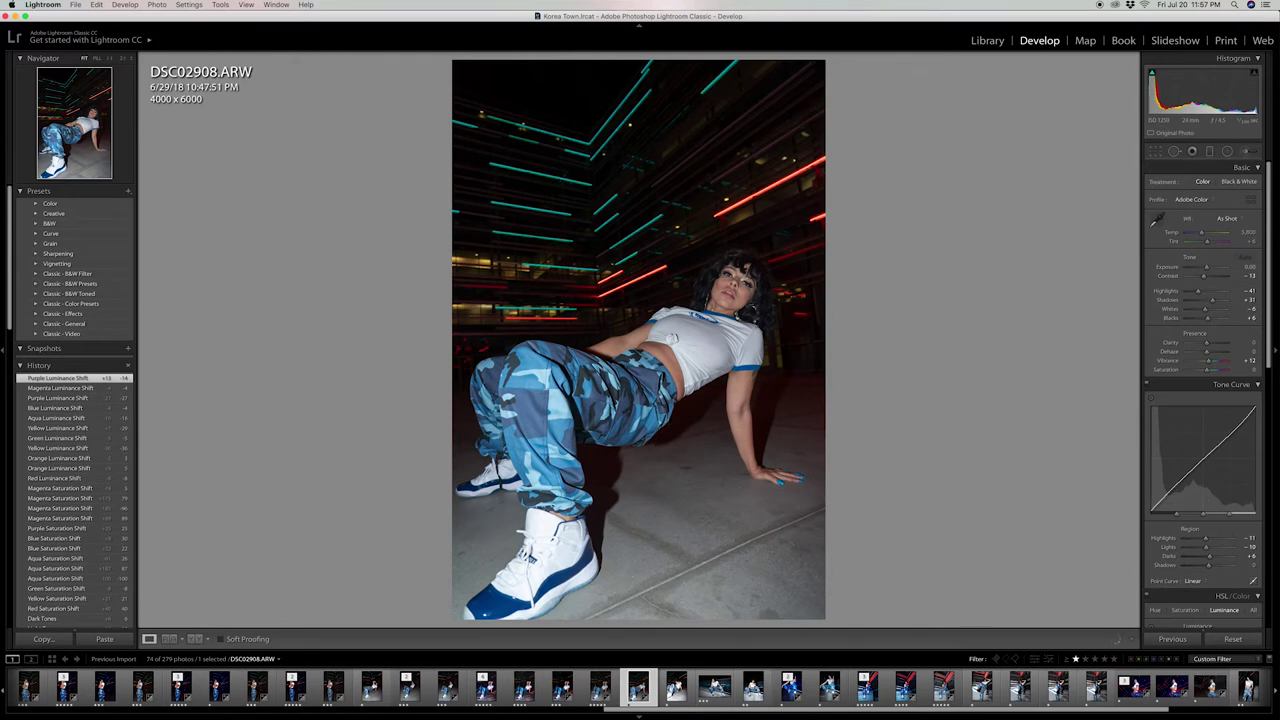
key(Left)
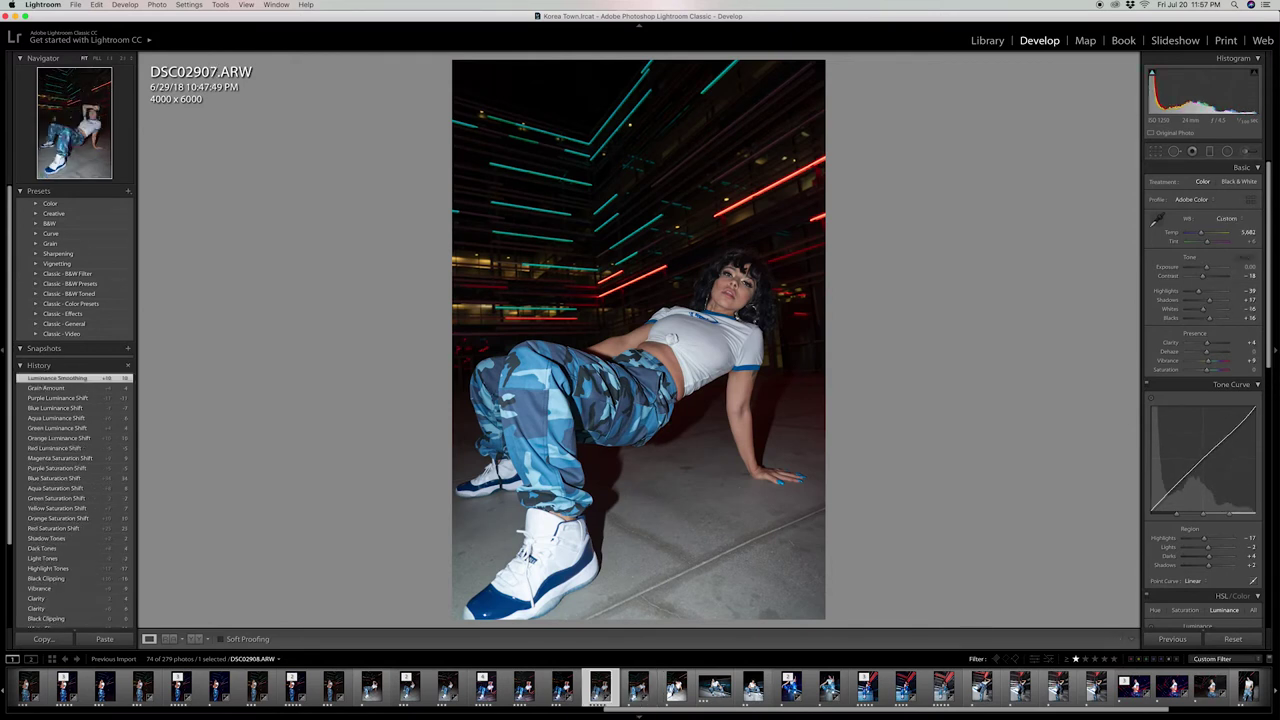
key(Right)
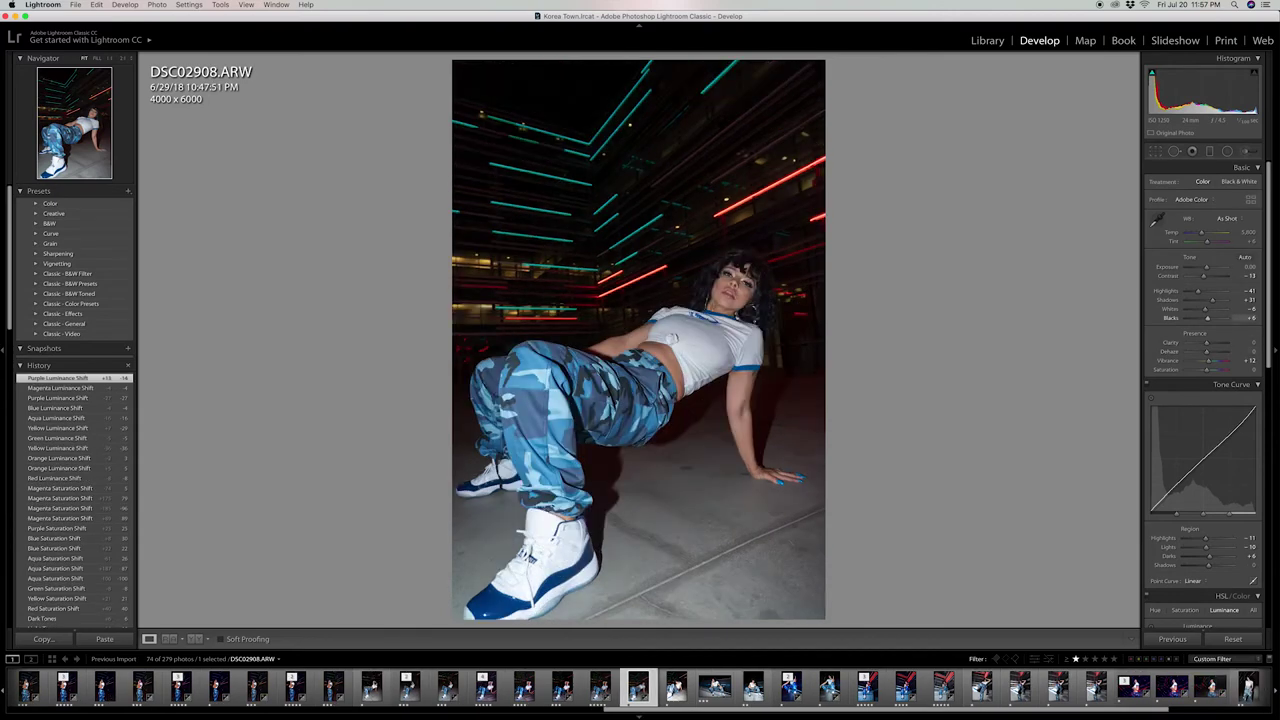
key(Left)
key(Right)
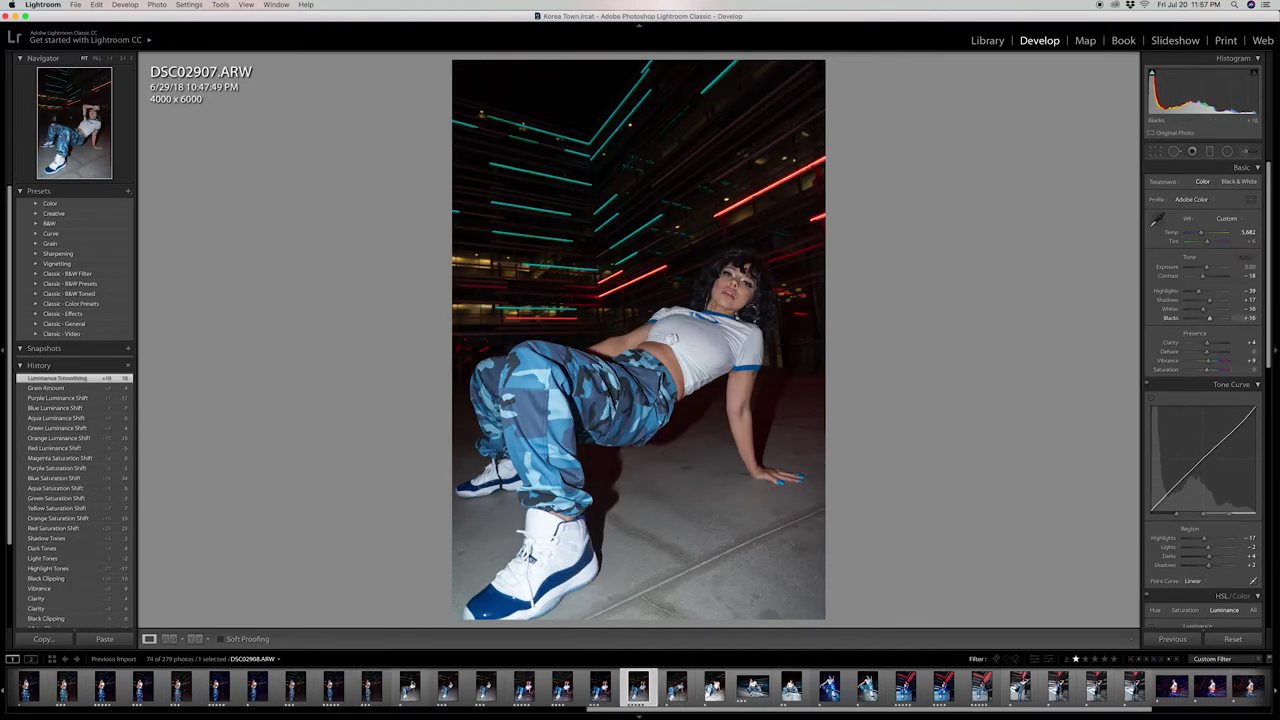
- Compare the tone curve and HSL luminance settings of DSC02907.ARW and DSC02908.ARW
scroll(1230, 316, down, 4)
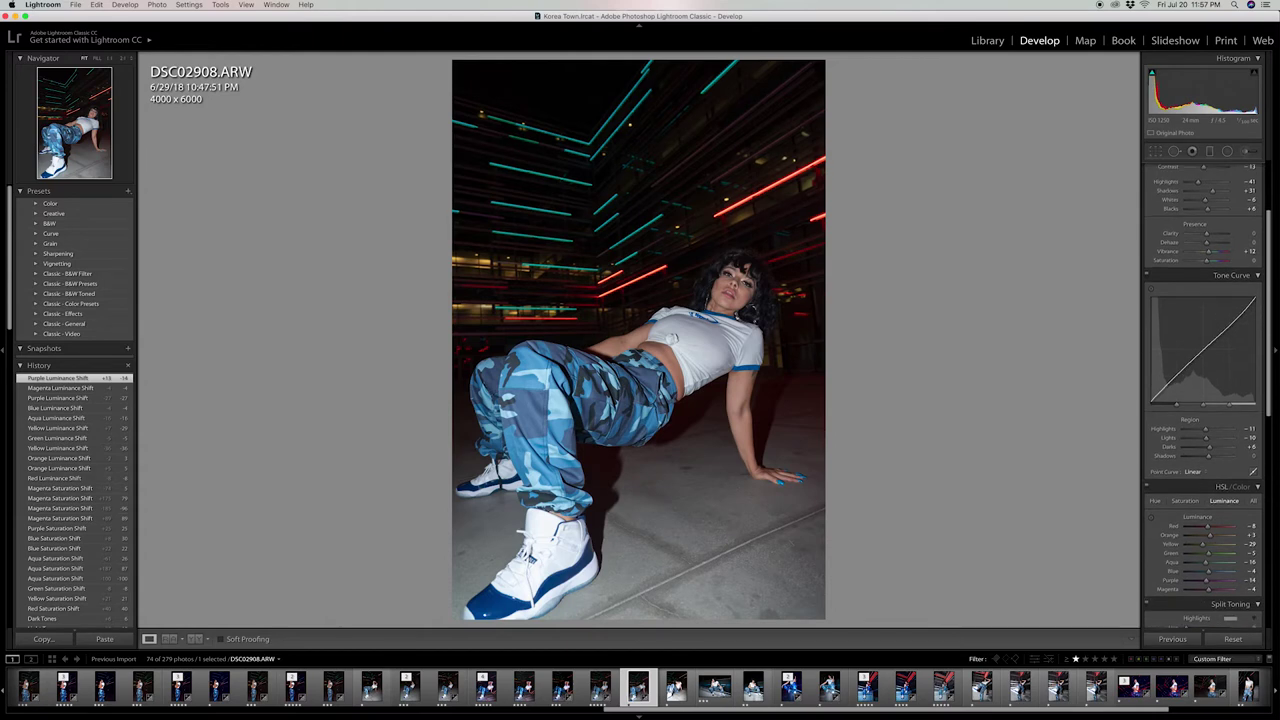
key(Left)
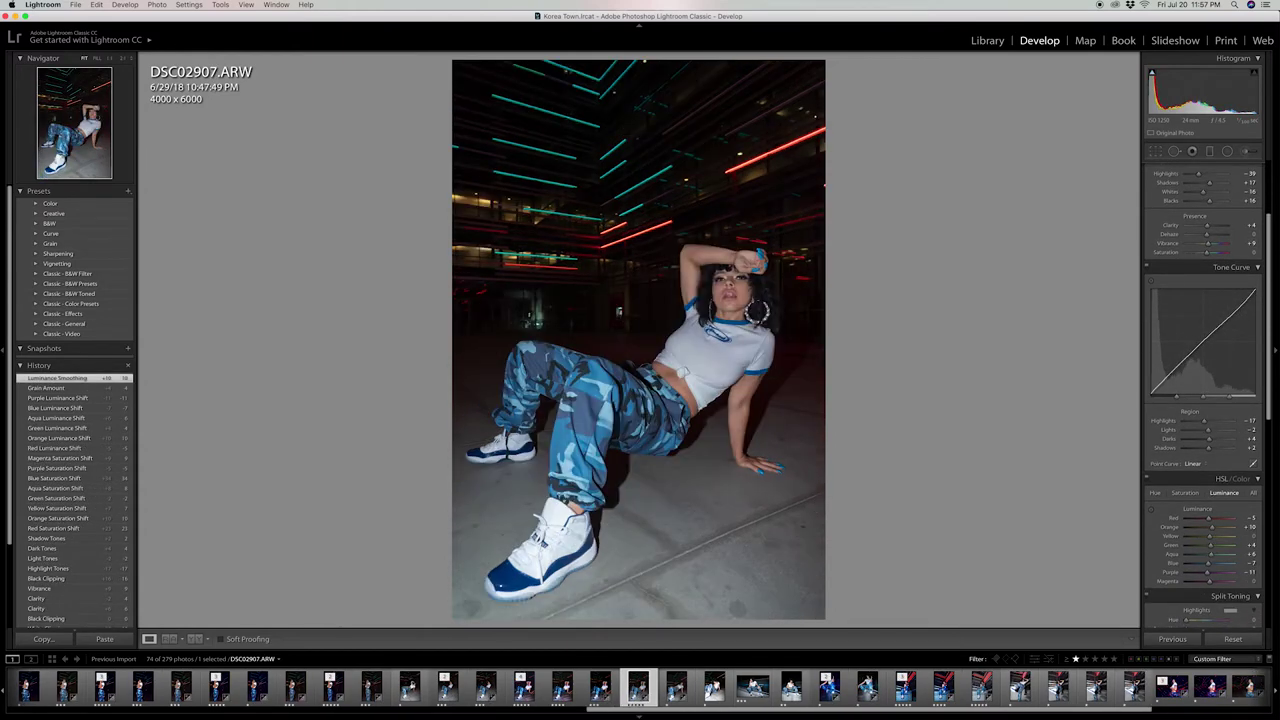
scroll(1203, 393, down, 4)
key(Right)
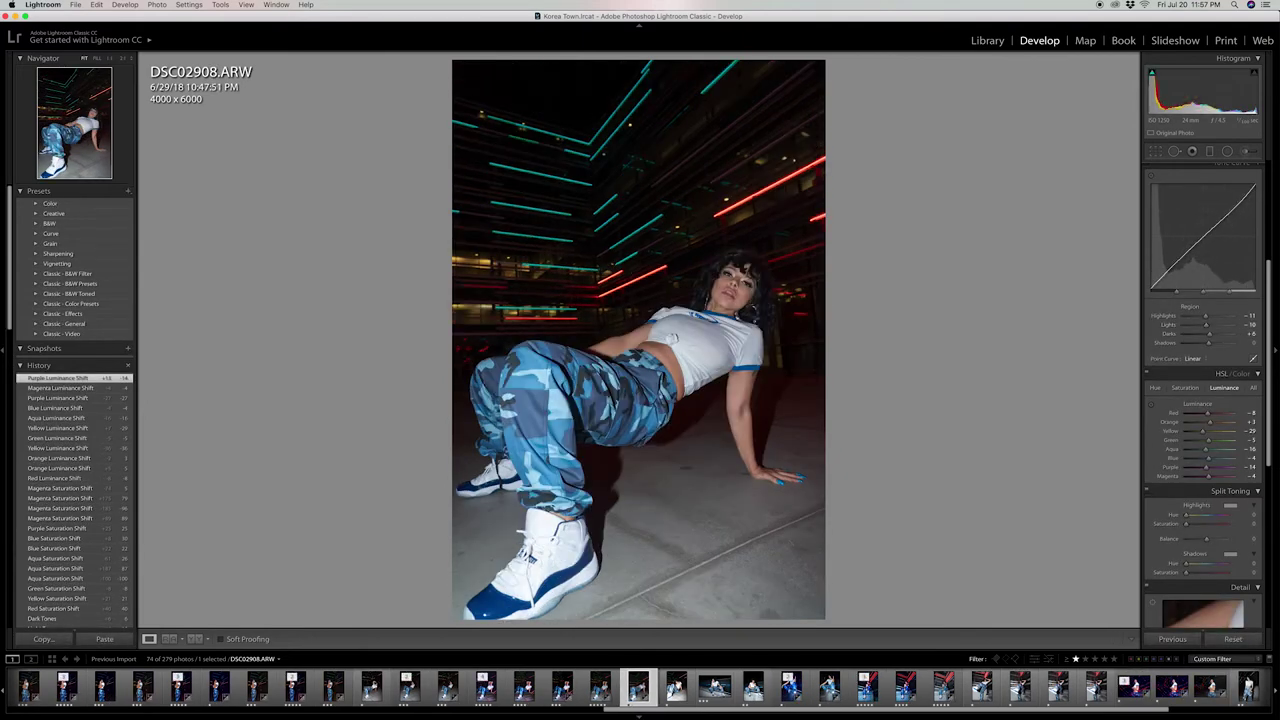
key(Left)
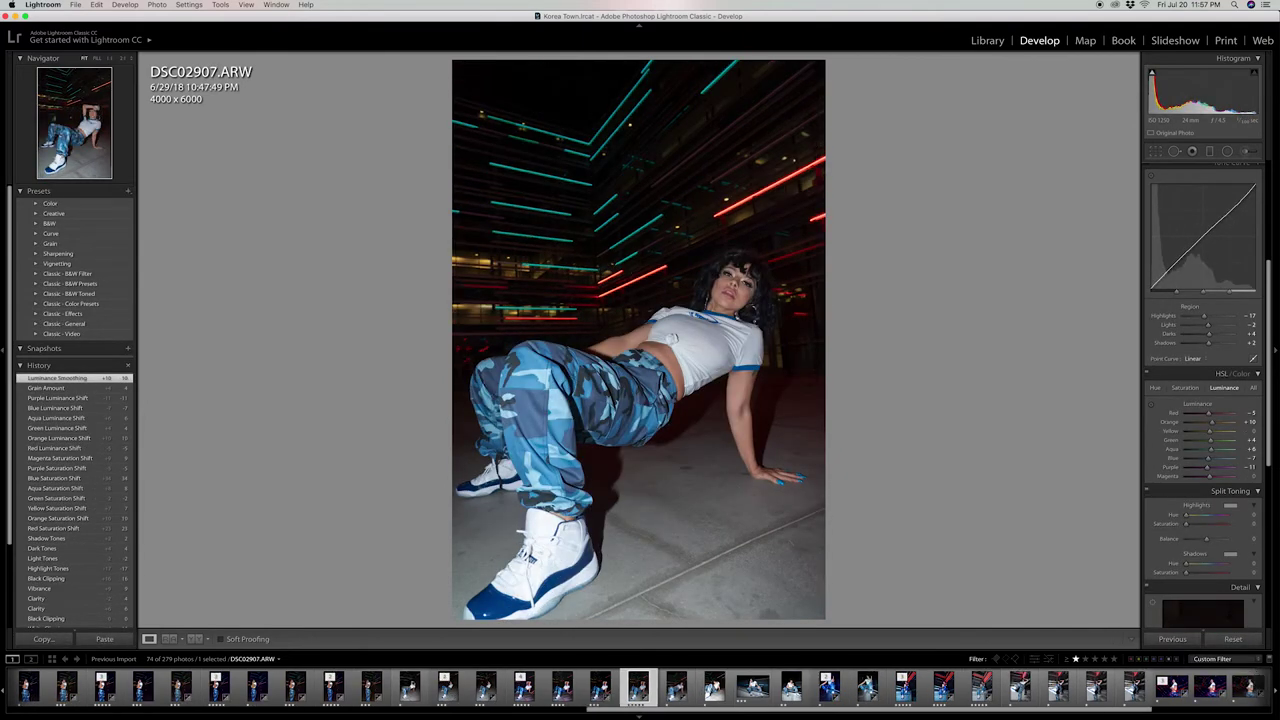
key(Right)
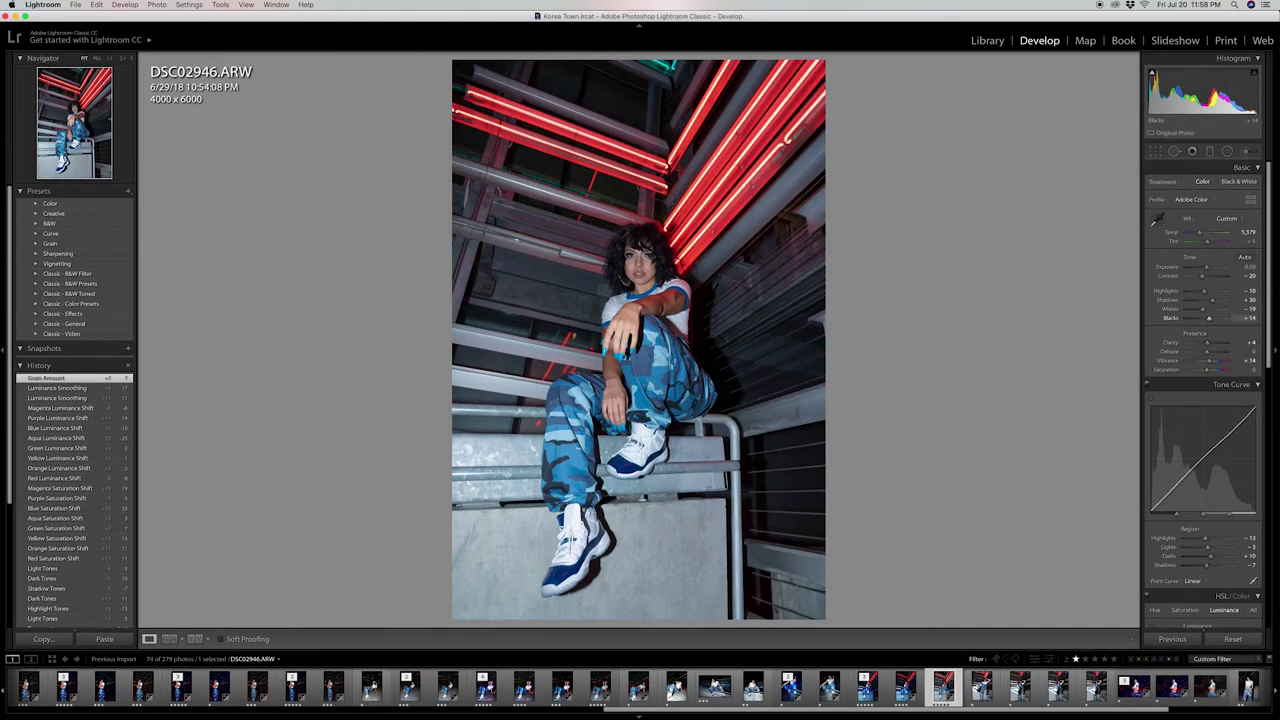
- Examine the tone curve and HSL luminance settings of DSC02946.ARW and check its unedited version
scroll(1208, 394, down, 4)
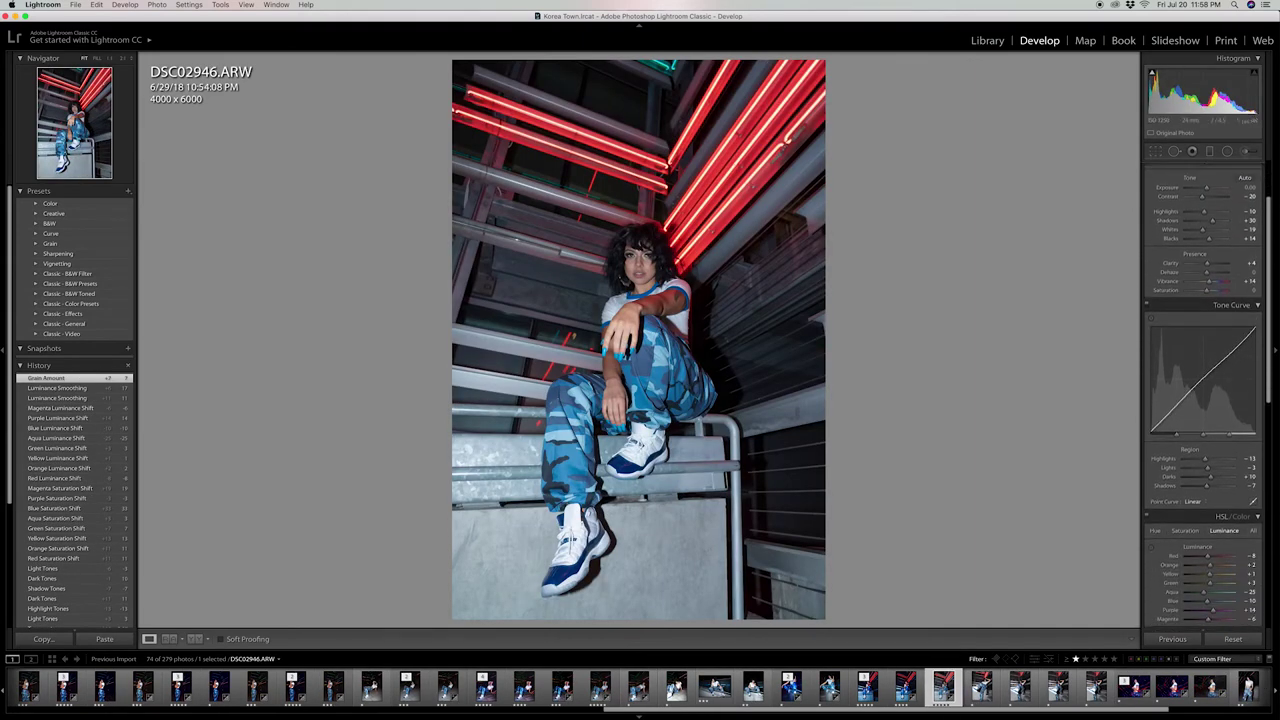
scroll(1208, 396, down, 5)
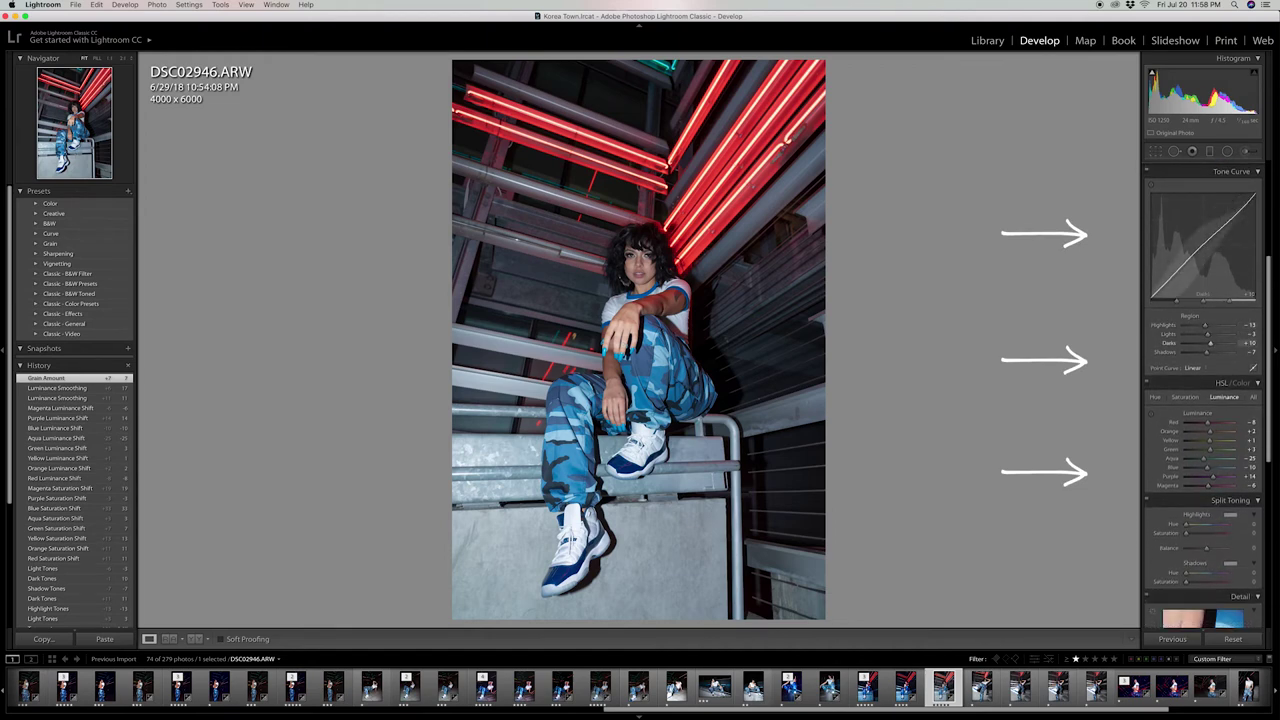
scroll(1203, 396, down, 2)
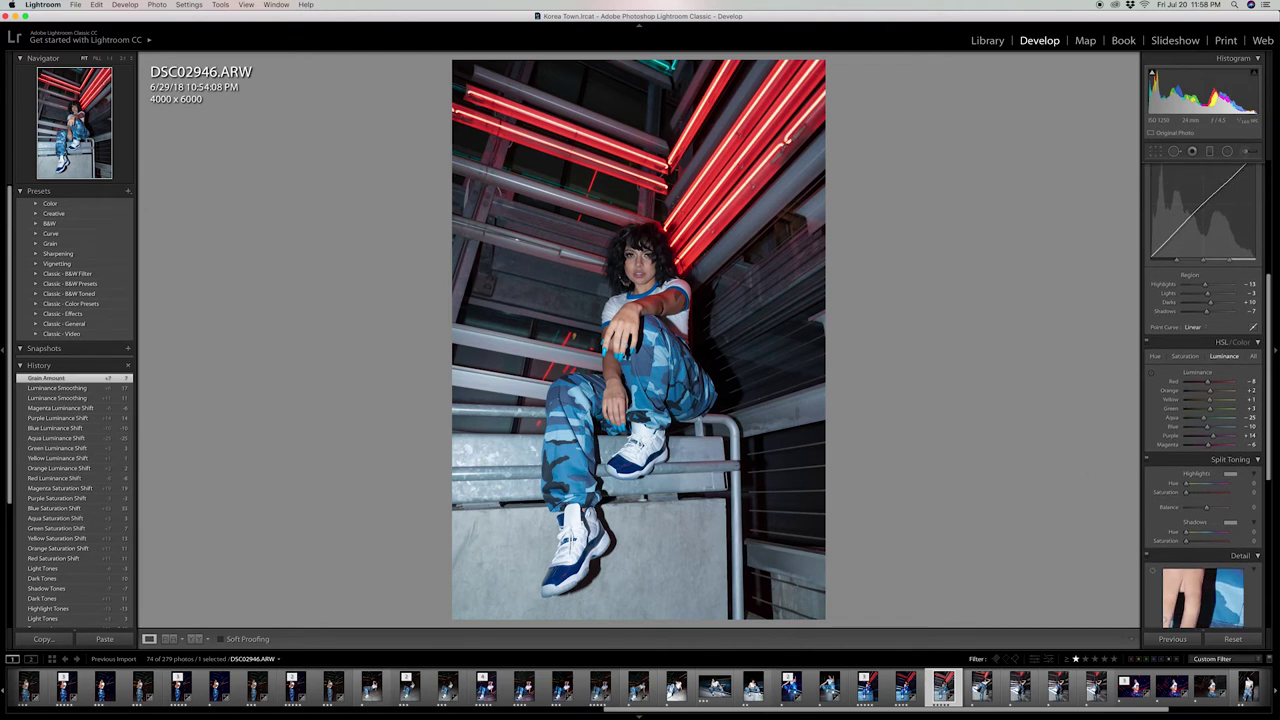
key(backslash)
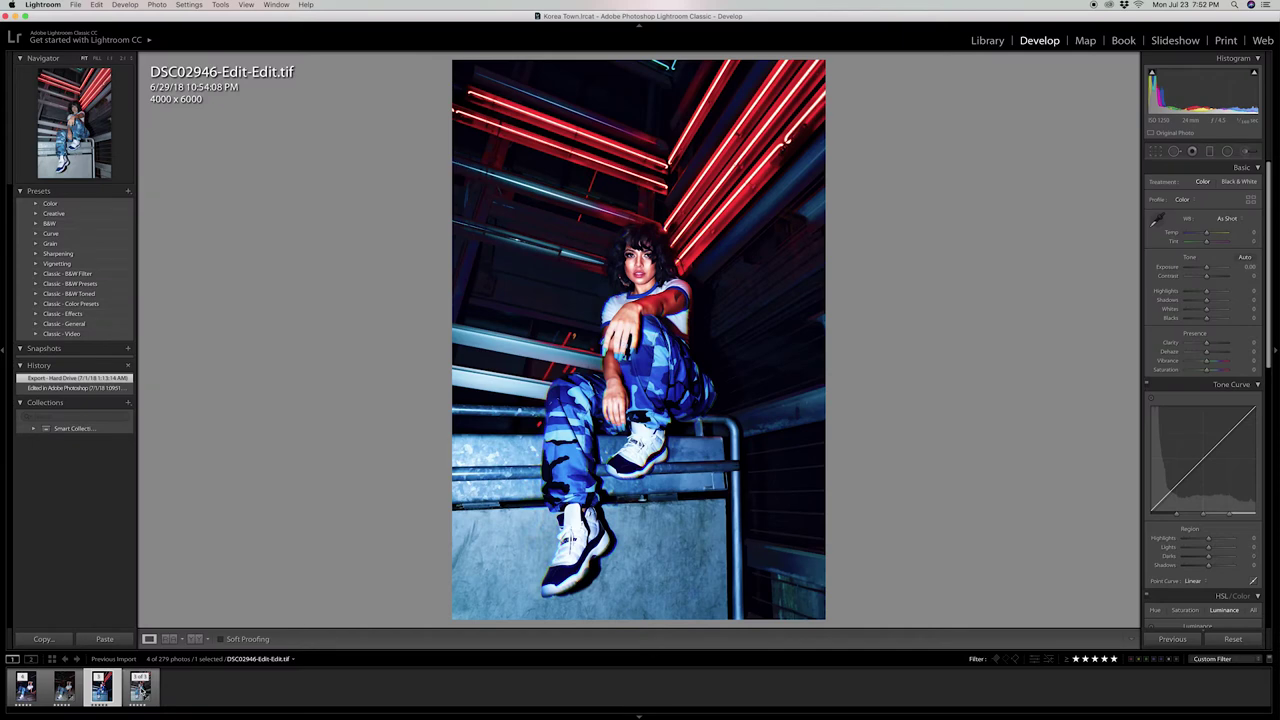
- Compare the finished DSC02946-Edit-Edit.tif with the Lightroom-only DSC02946.ARW by alternating between the two photos
key(Right)
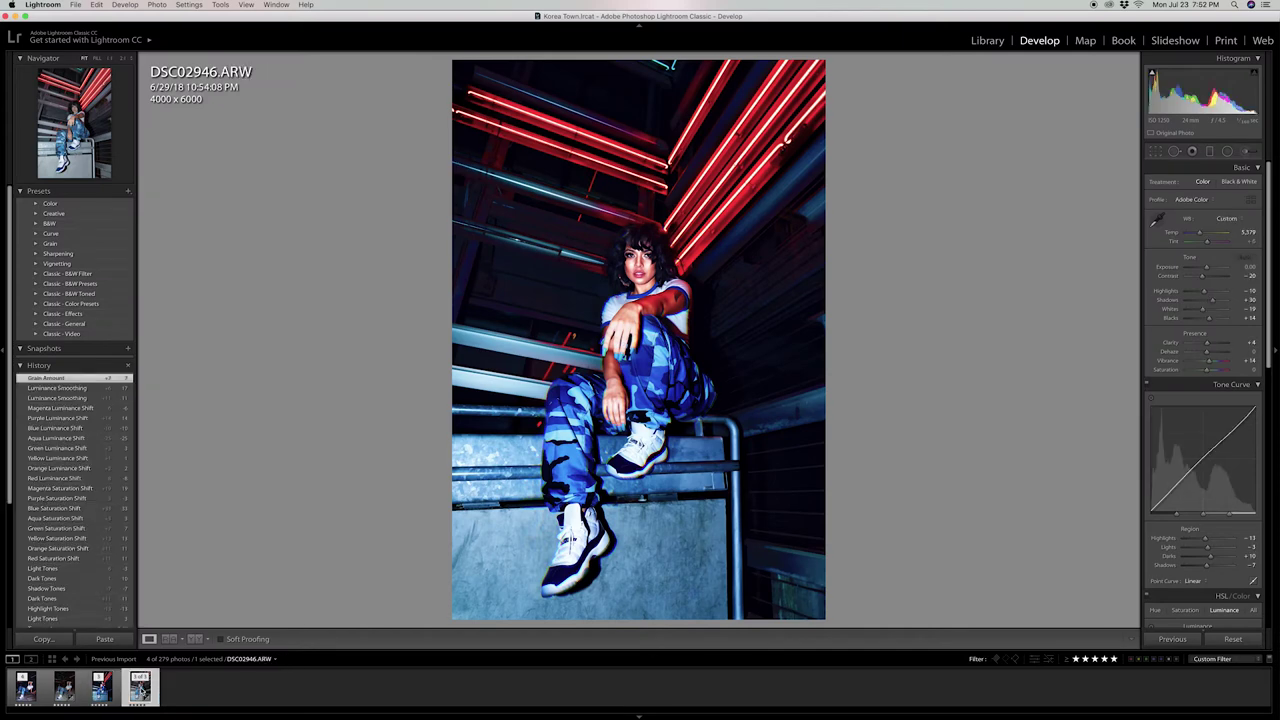
key(Left)
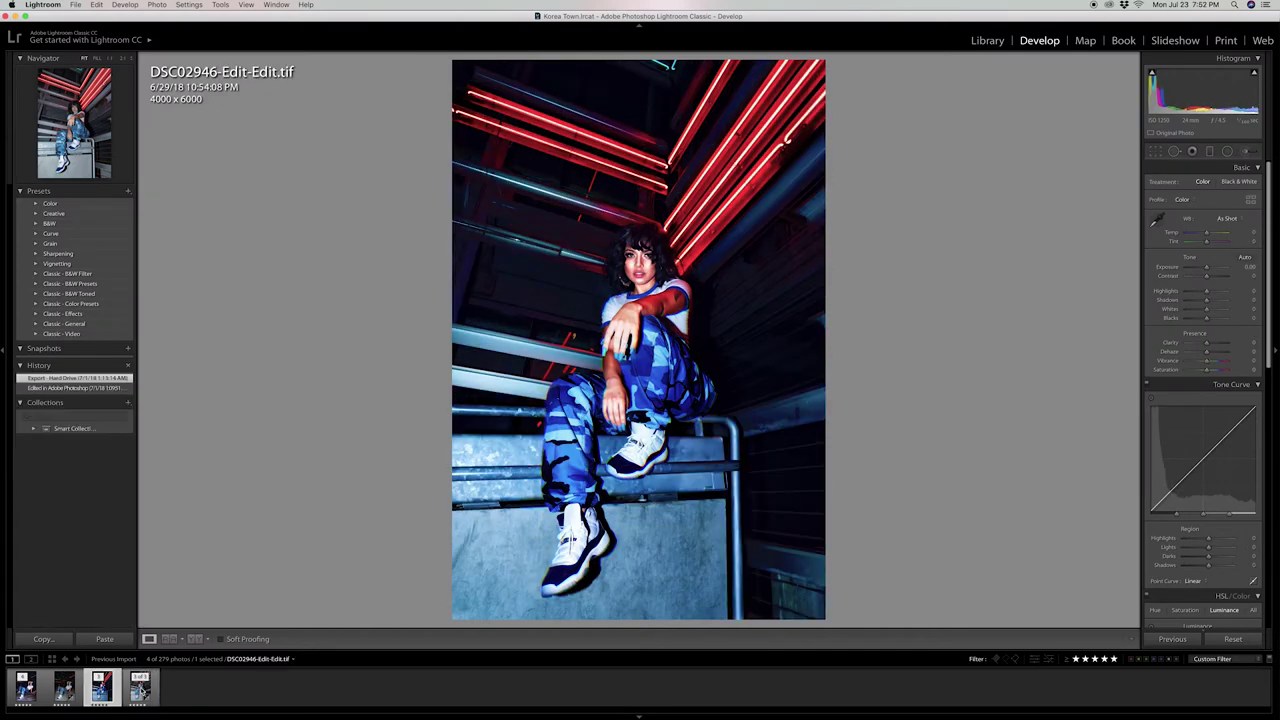
click(141, 688)
- Compare the finished DSC02907-Edit-Edit-Edit.tif with its source photo DSC02907.ARW by alternating between them several times
key(Left)
key(Left)
key(Left)
click(64, 688)
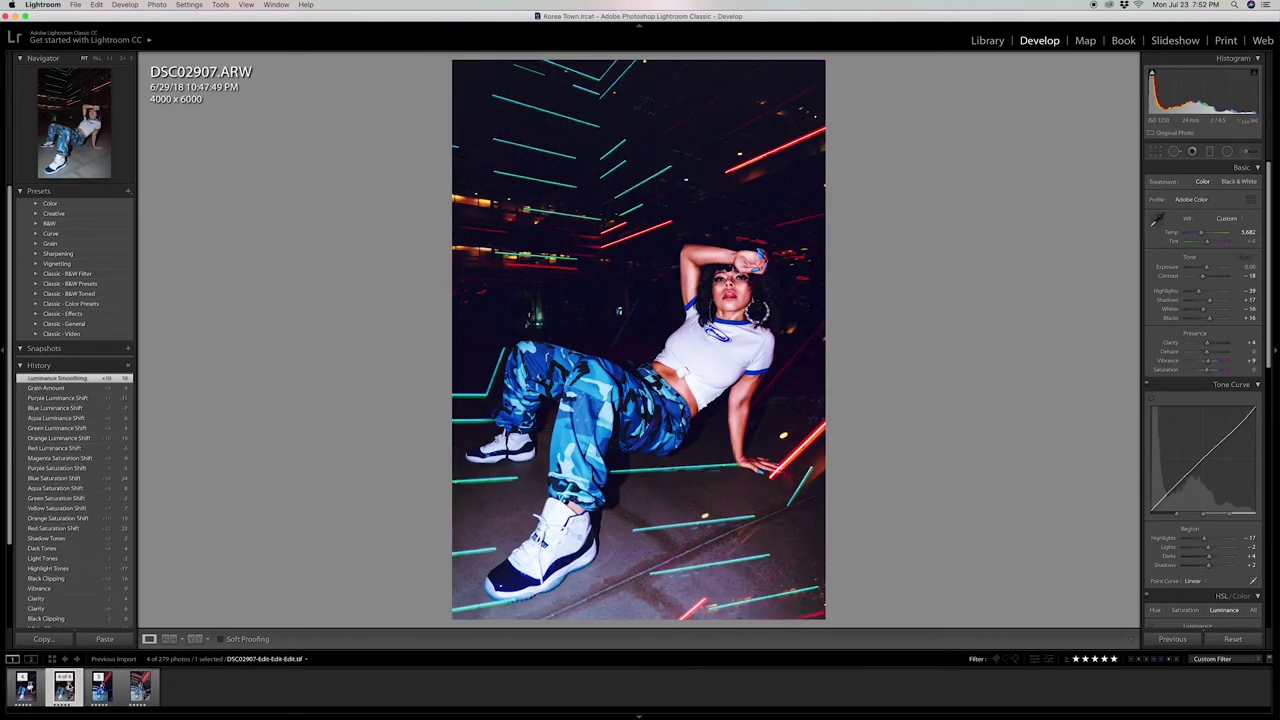
key(Left)
key(Right)
key(Right)
key(Right)
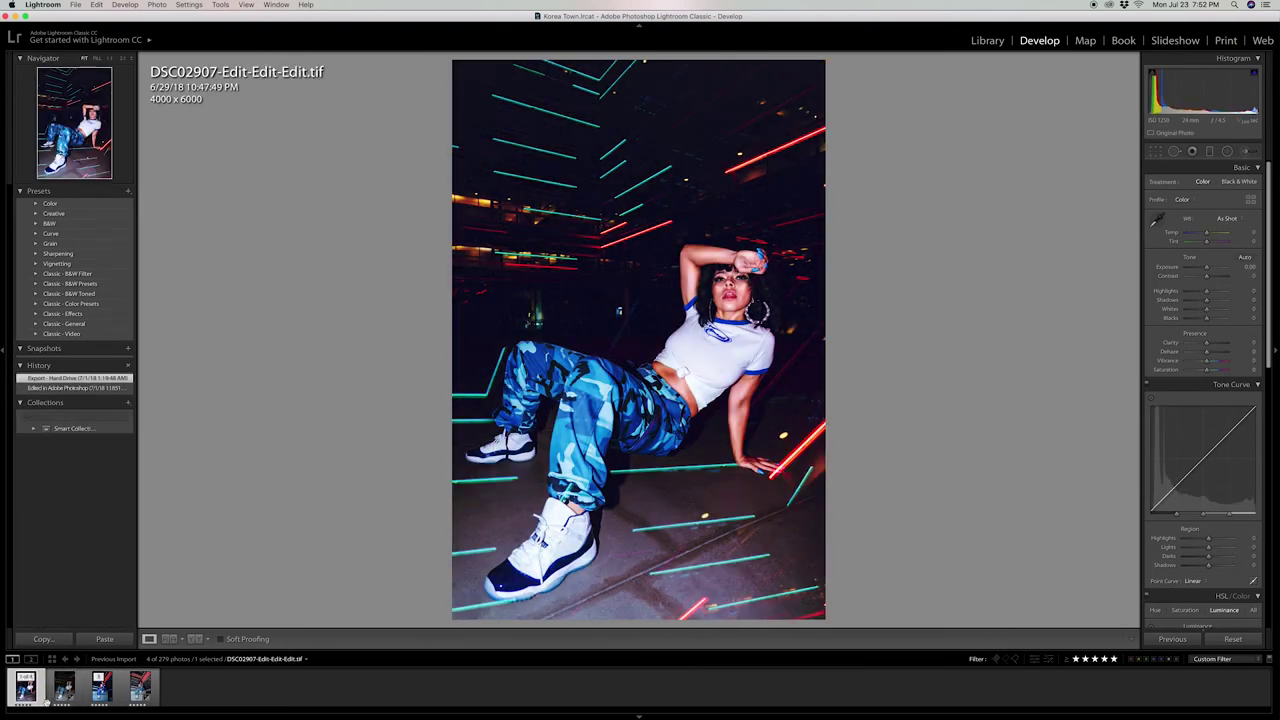
click(66, 689)
key(Left)
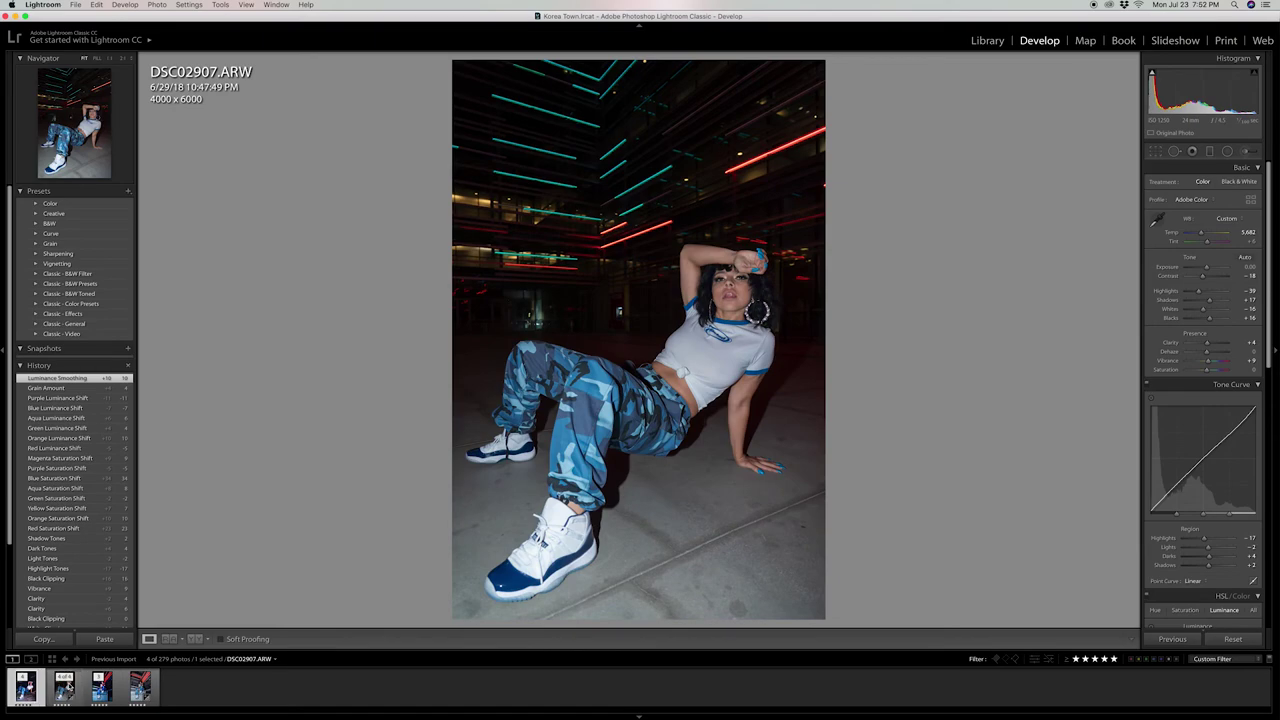
click(66, 690)
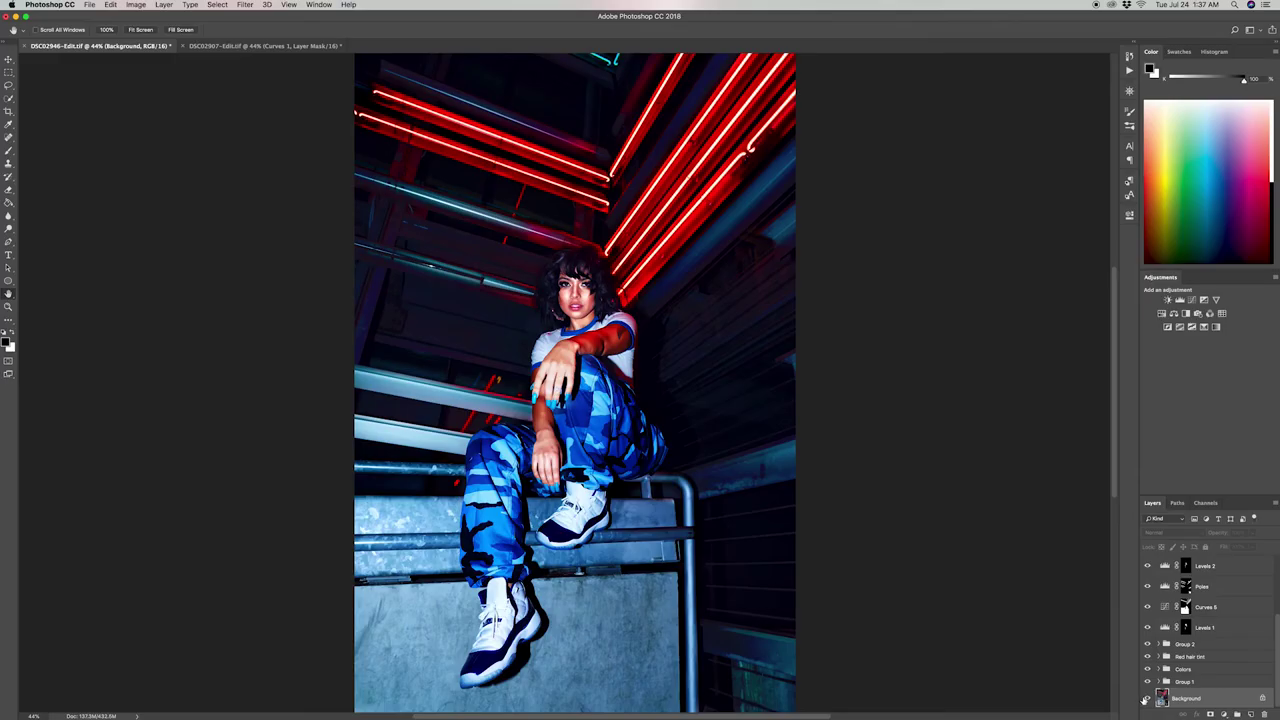
- In Photoshop, compare the layered edit of DSC02946-Edit.tif with its Background layer alone by toggling the visibility of all other layers
alt+click(1147, 698)
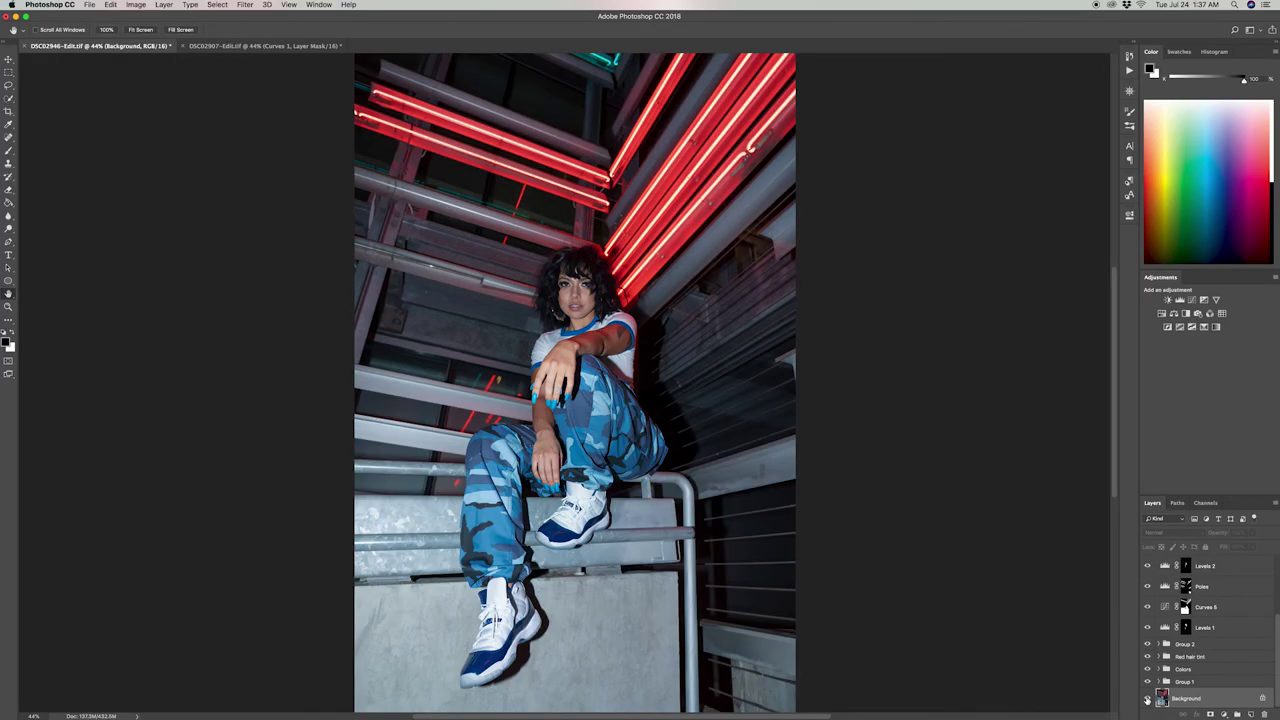
alt+click(1147, 698)
alt+click(1147, 698)
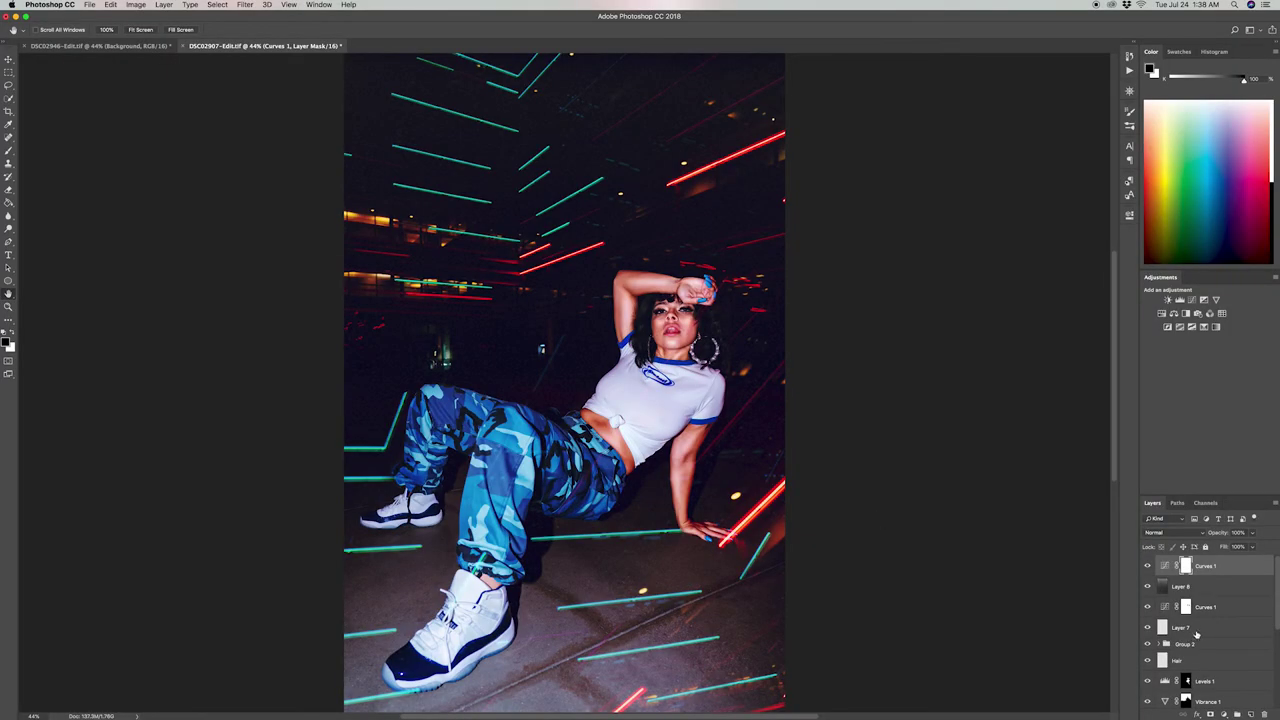
- Compare the layered edit of DSC02907-Edit.tif with its Background layer alone by toggling the visibility of all other layers
scroll(1196, 634, down, 5)
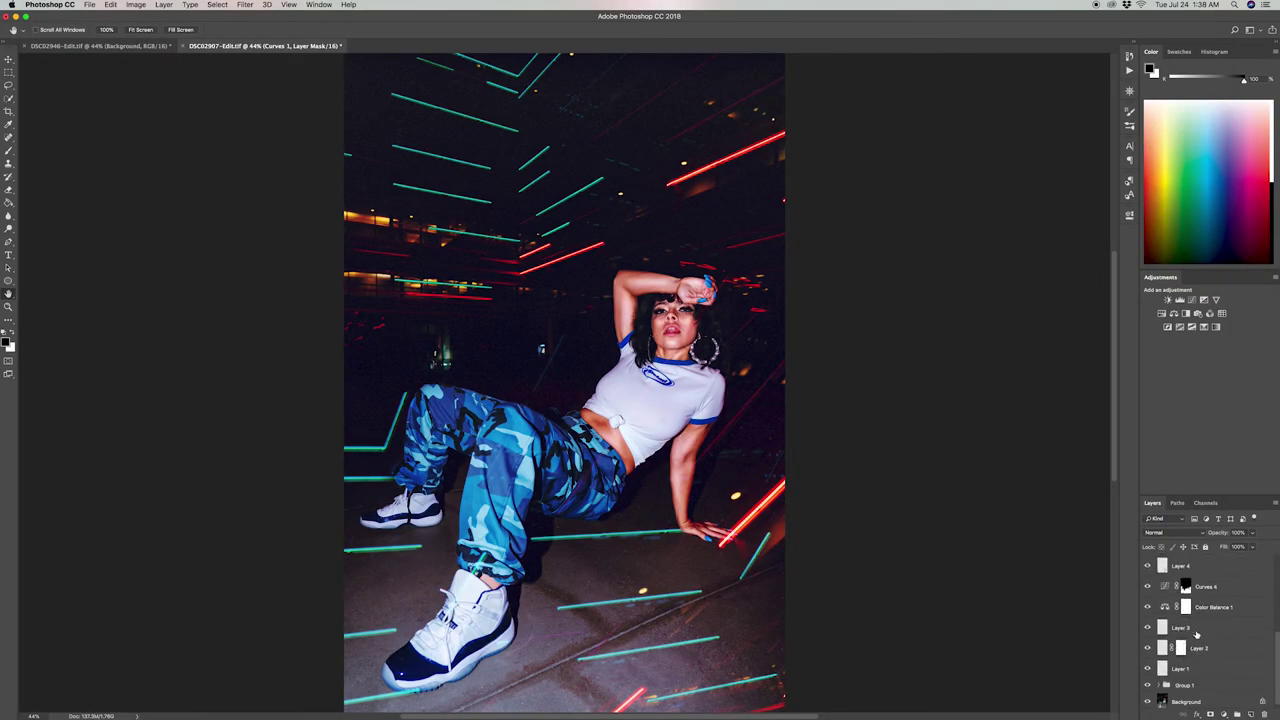
alt+click(1149, 698)
alt+click(1149, 698)
alt+click(1148, 697)
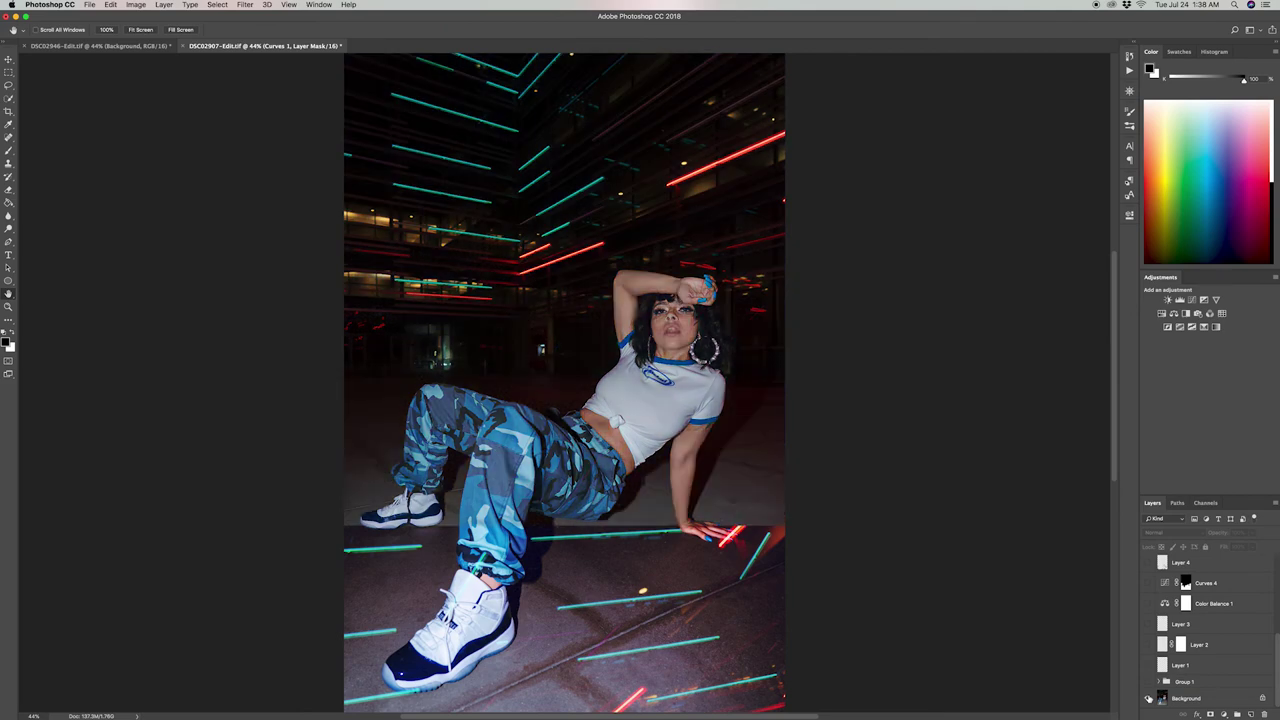